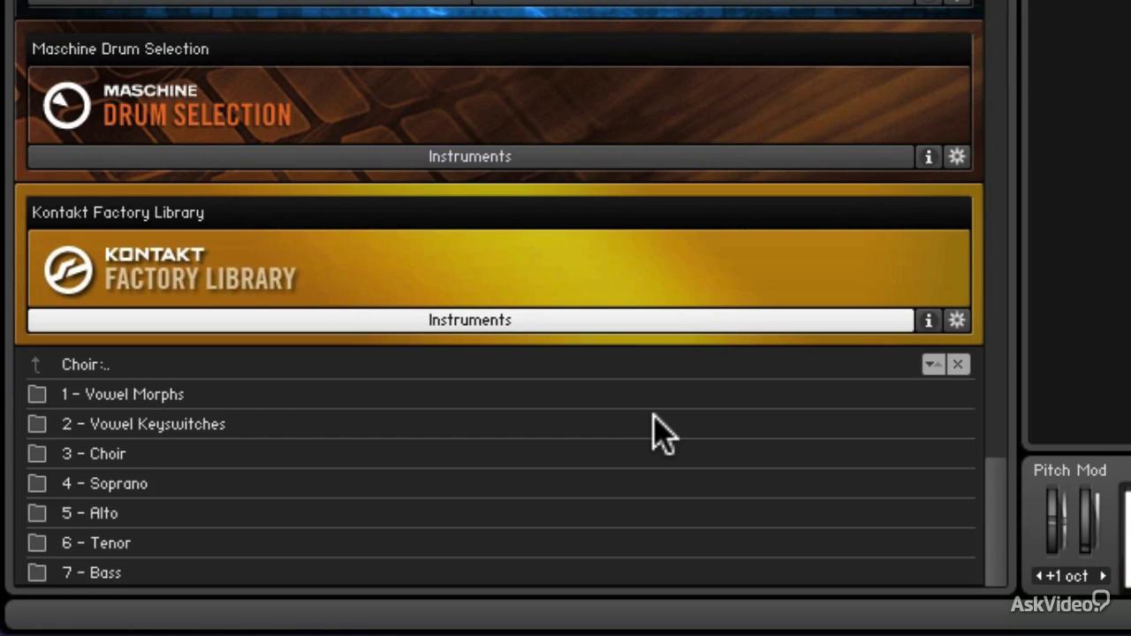
Open the 2 - Vowel Keyswitches folder under Kontakt Factory Library > Choir.
double_click(655, 416)
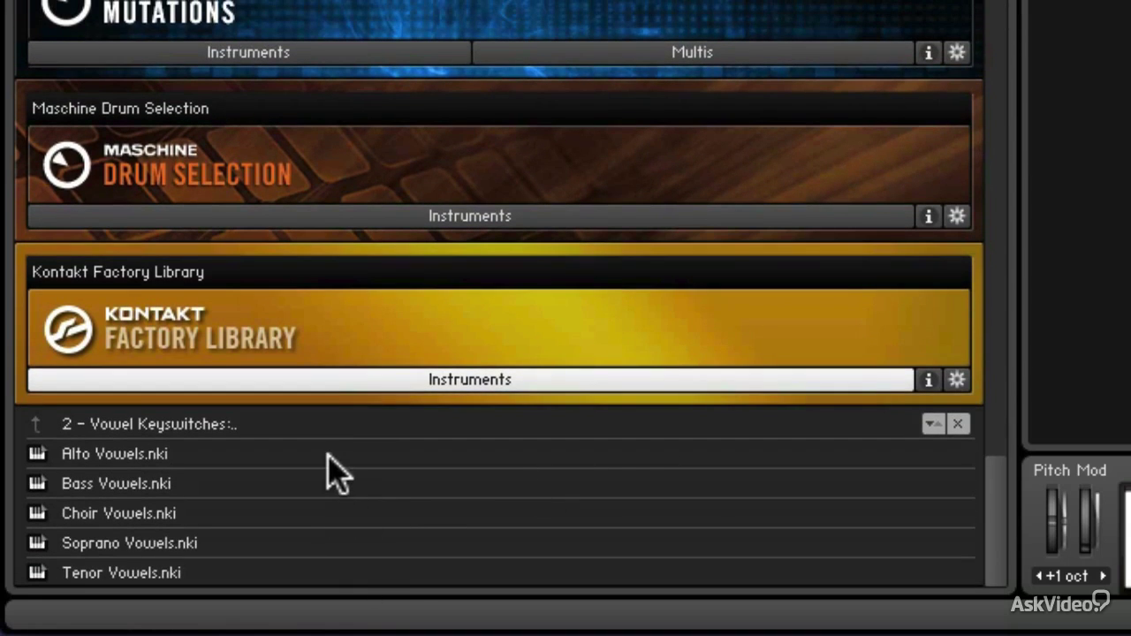
Load Choir Vowels.nki and step through its [e], [i], [o], [u] and [m] vowels.
double_click(305, 513)
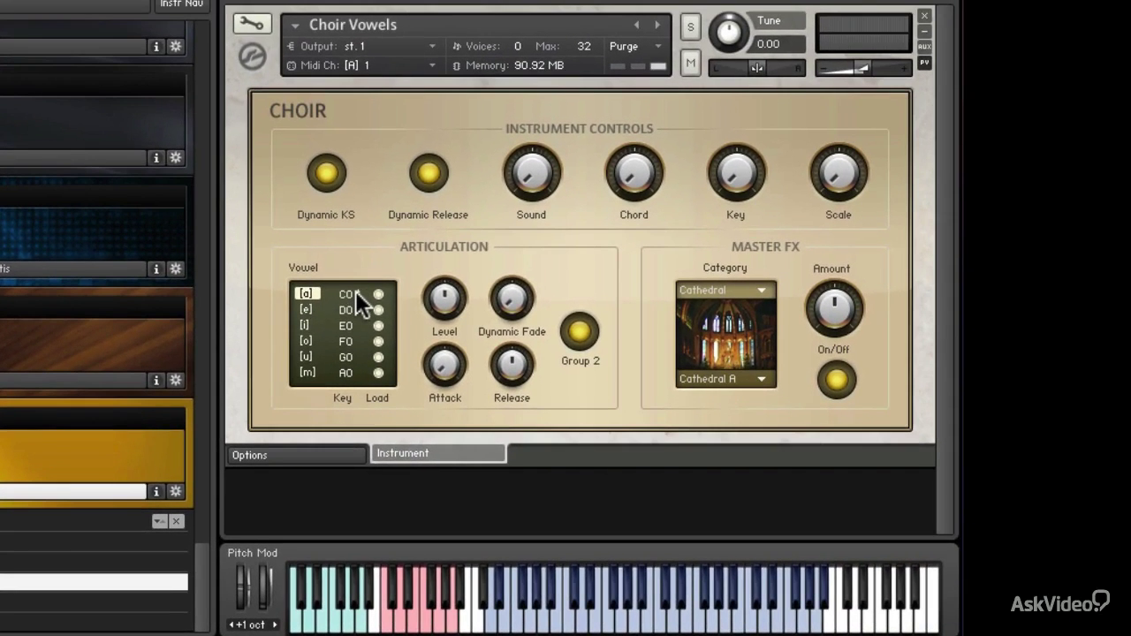
click(303, 306)
click(305, 324)
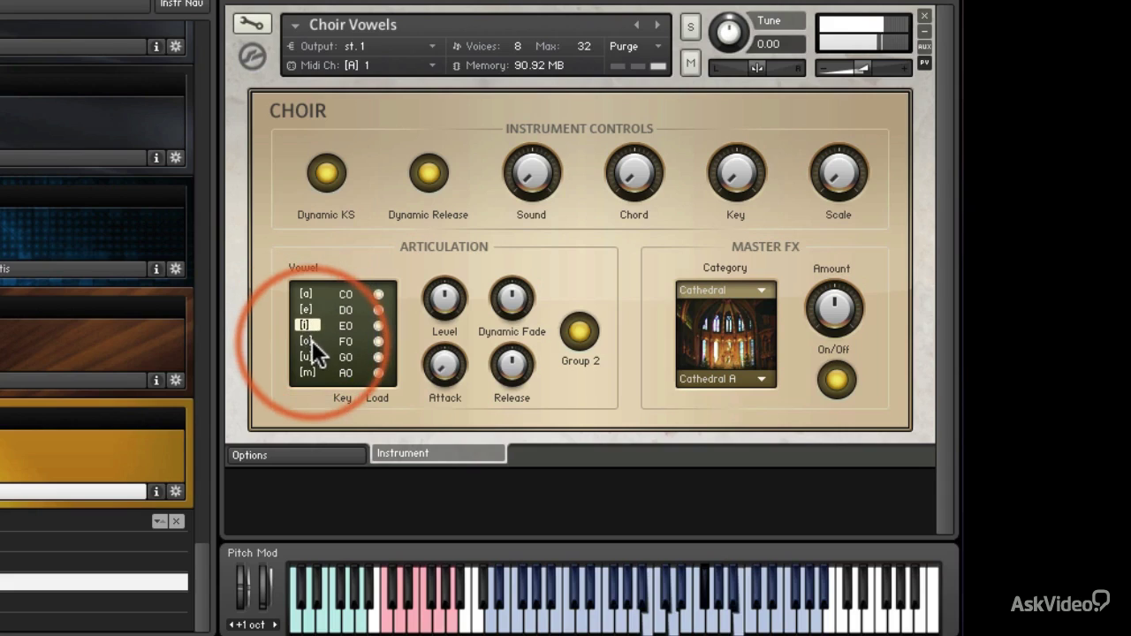
click(312, 341)
click(309, 356)
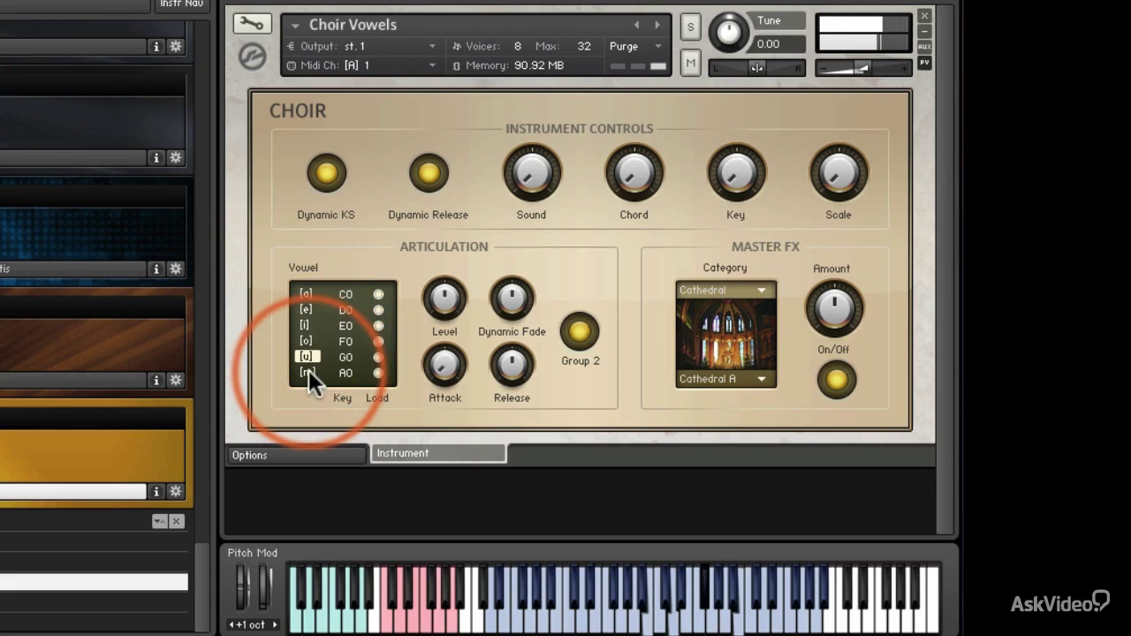
click(308, 371)
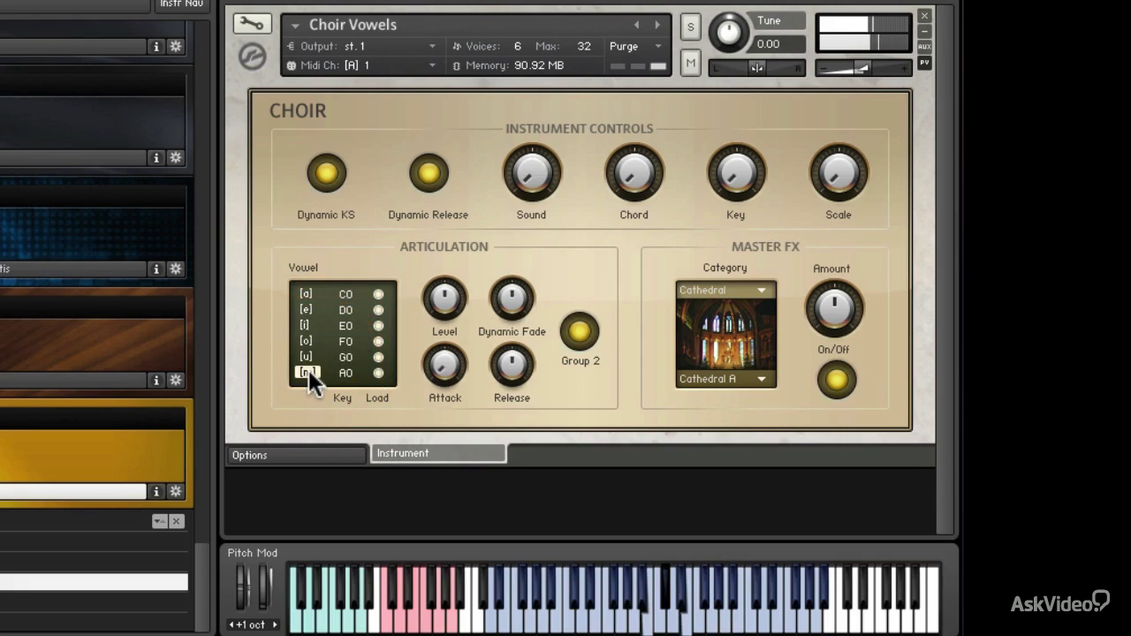
Alternate the choir between [a], [o] and [m] while playing, ending on [m].
click(305, 292)
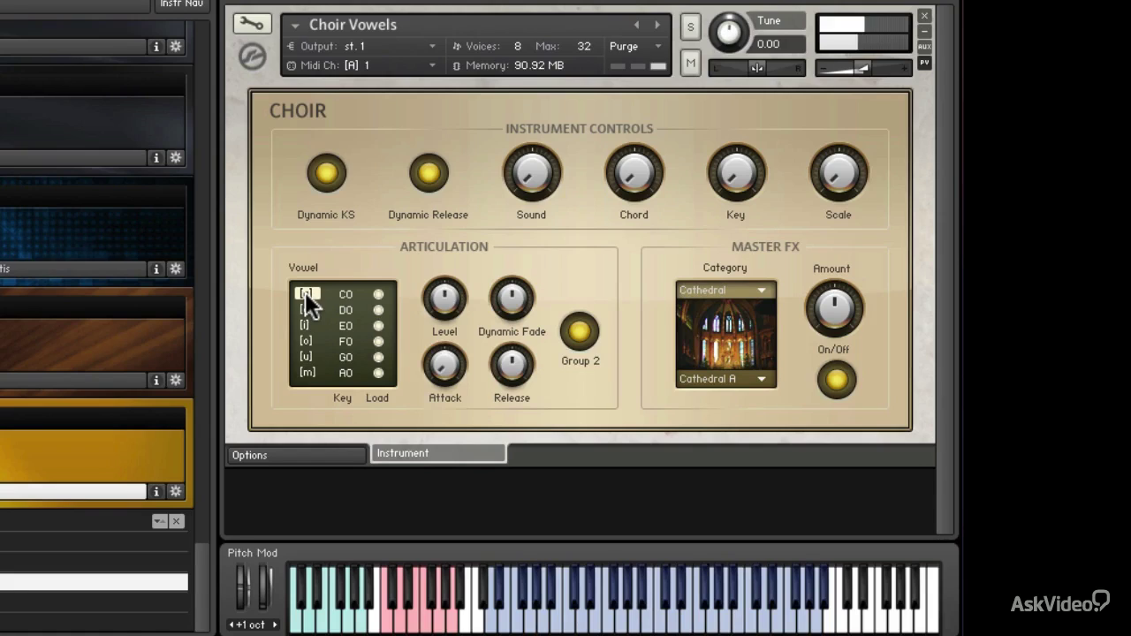
click(304, 341)
click(306, 372)
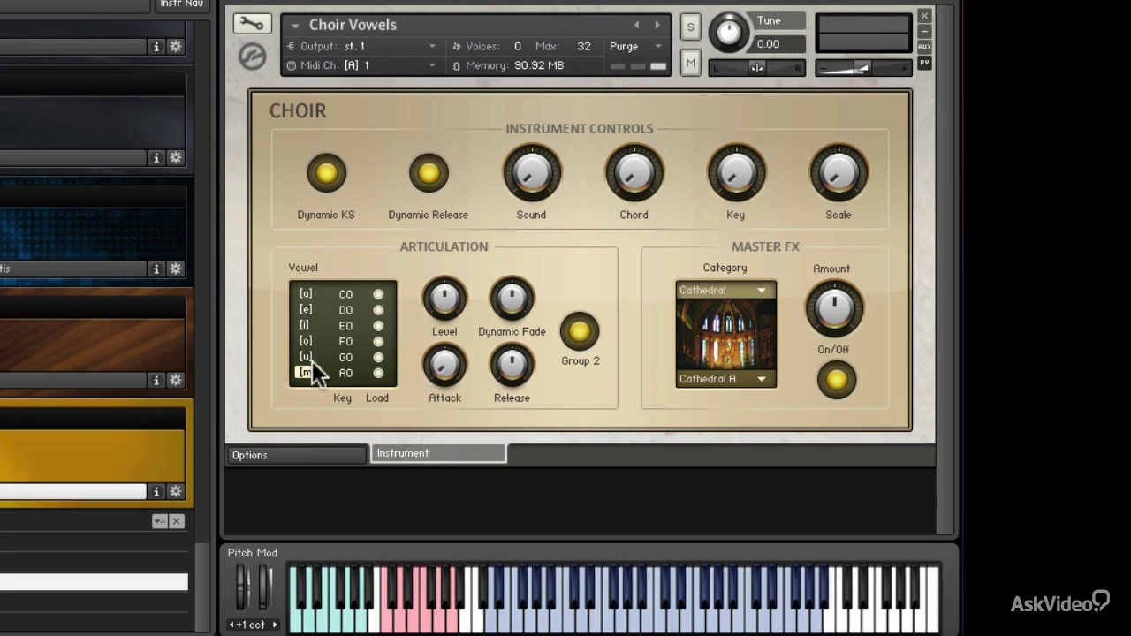
click(306, 340)
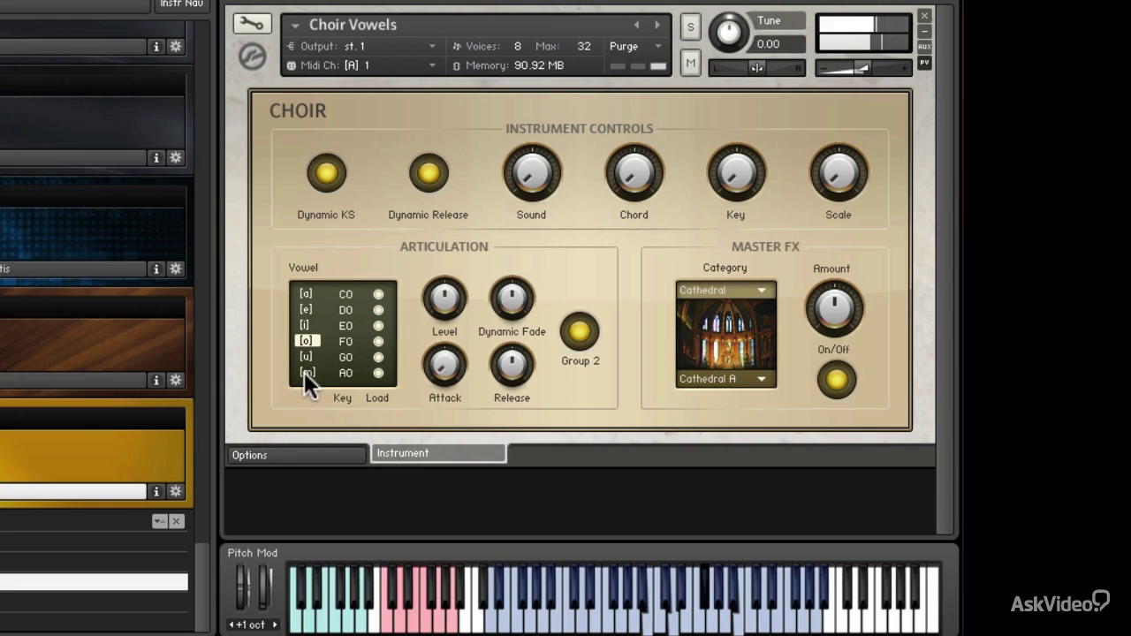
click(305, 372)
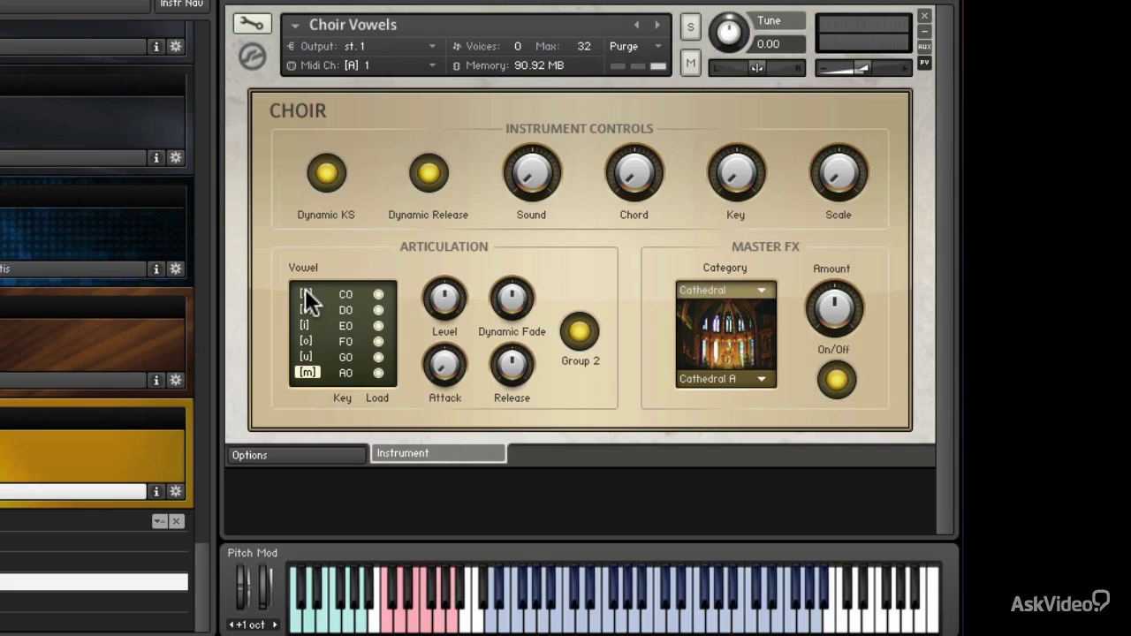
Return Choir Vowels to [a], then load Choir Morph [a-e-i-o-u] from 1 - Vowel Morphs.
click(305, 295)
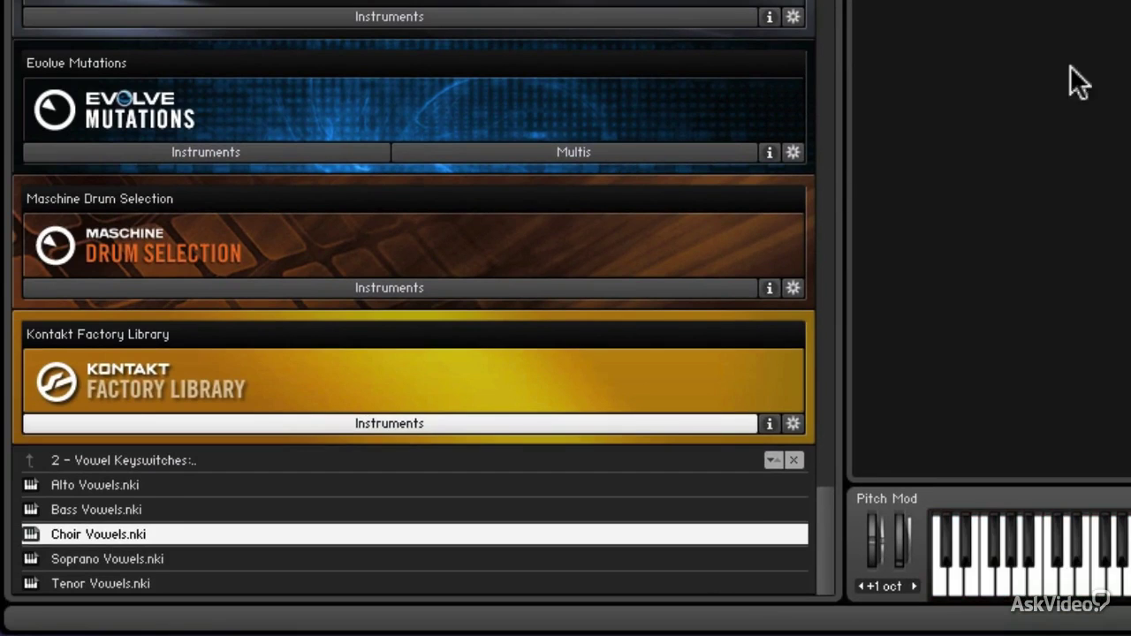
click(175, 460)
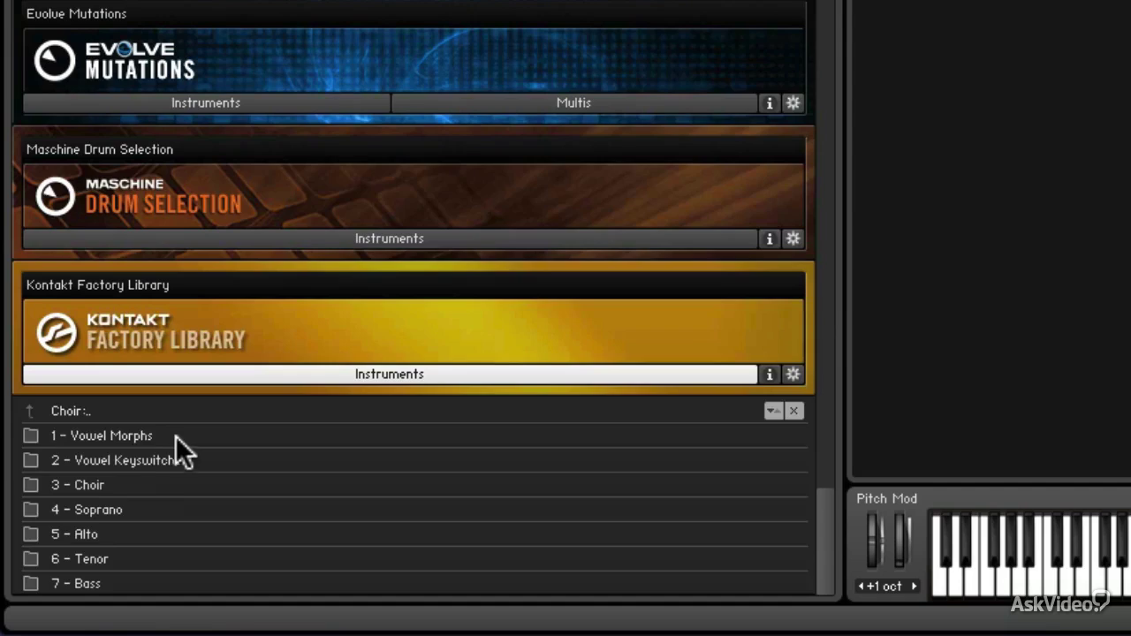
click(175, 436)
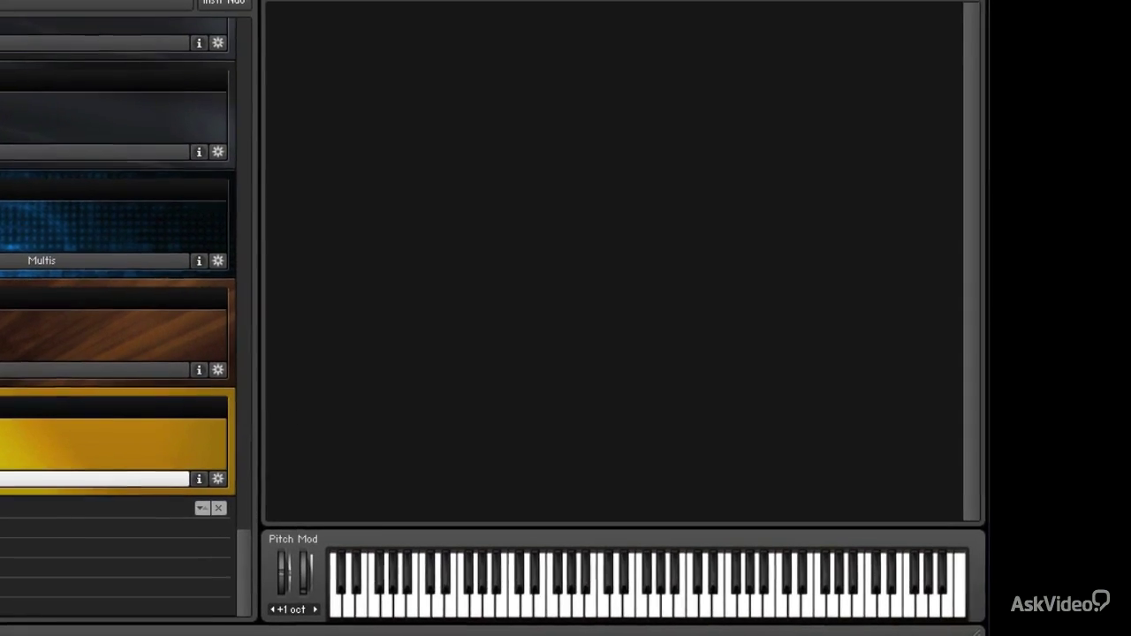
double_click(162, 485)
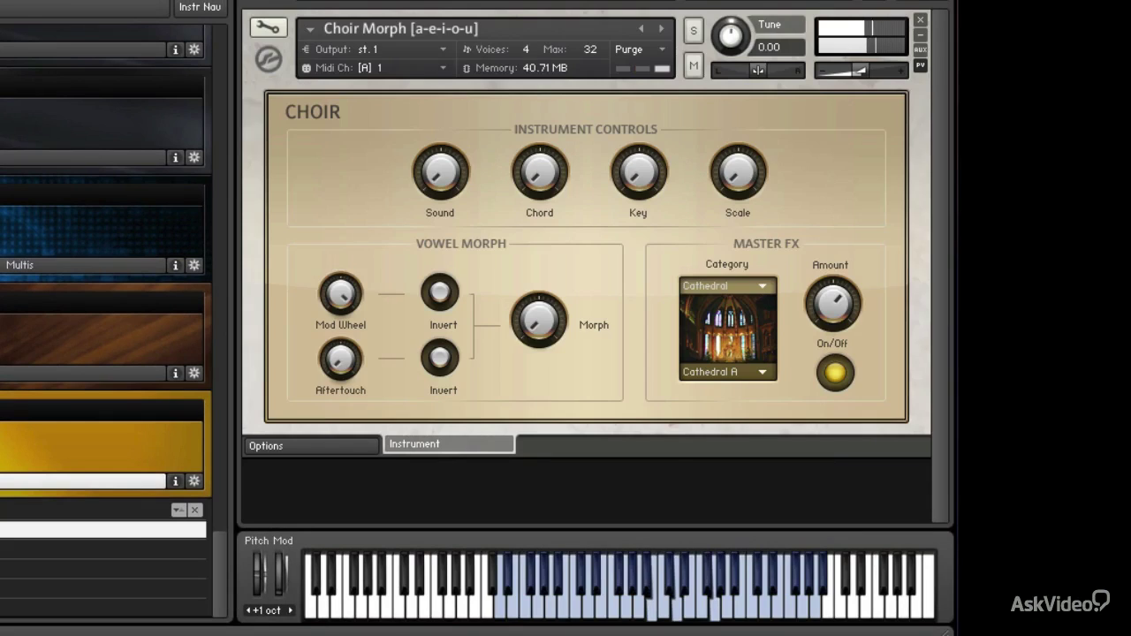
Sweep the Vowel Morph knob of Choir Morph [a-e-i-o-u] while playing notes.
click(536, 319)
mouse_move(536, 318)
mouse_down()
mouse_move(500, 50)
mouse_move(538, 324)
mouse_up()
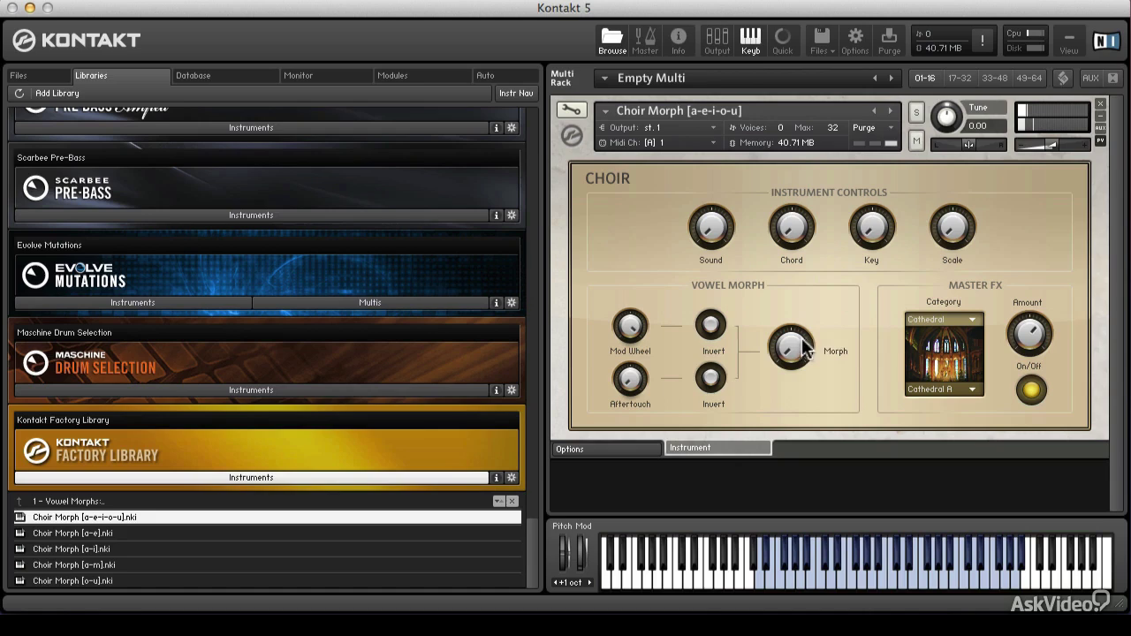
Replace Choir Morph with Choir Morph [a-m], sweep its morph from [a] to [m], then remove it.
click(1101, 104)
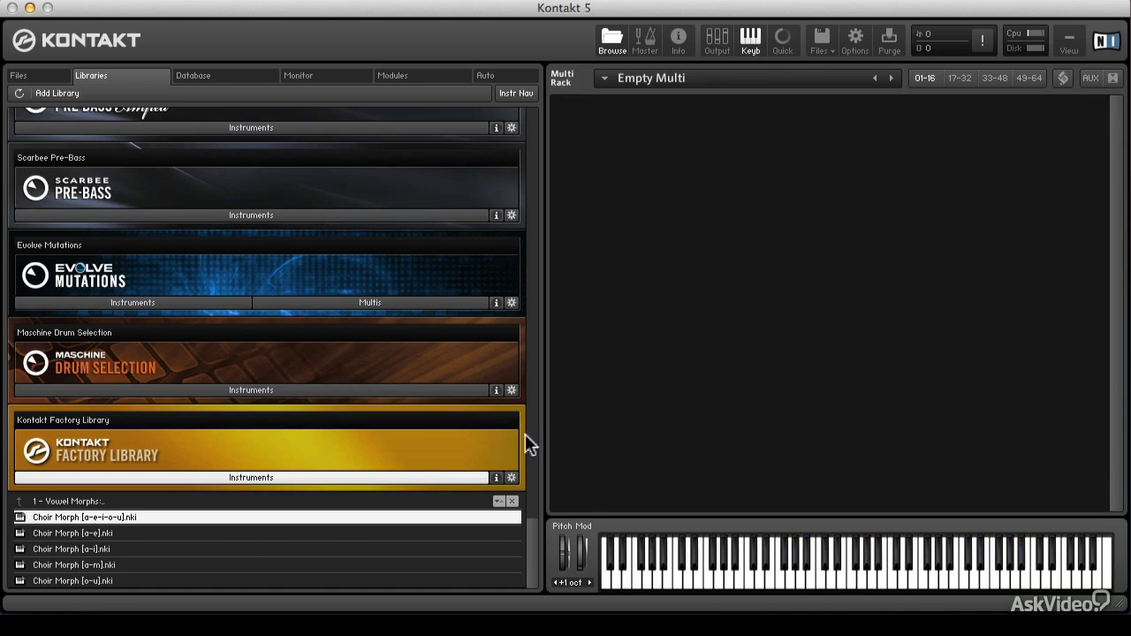
double_click(217, 565)
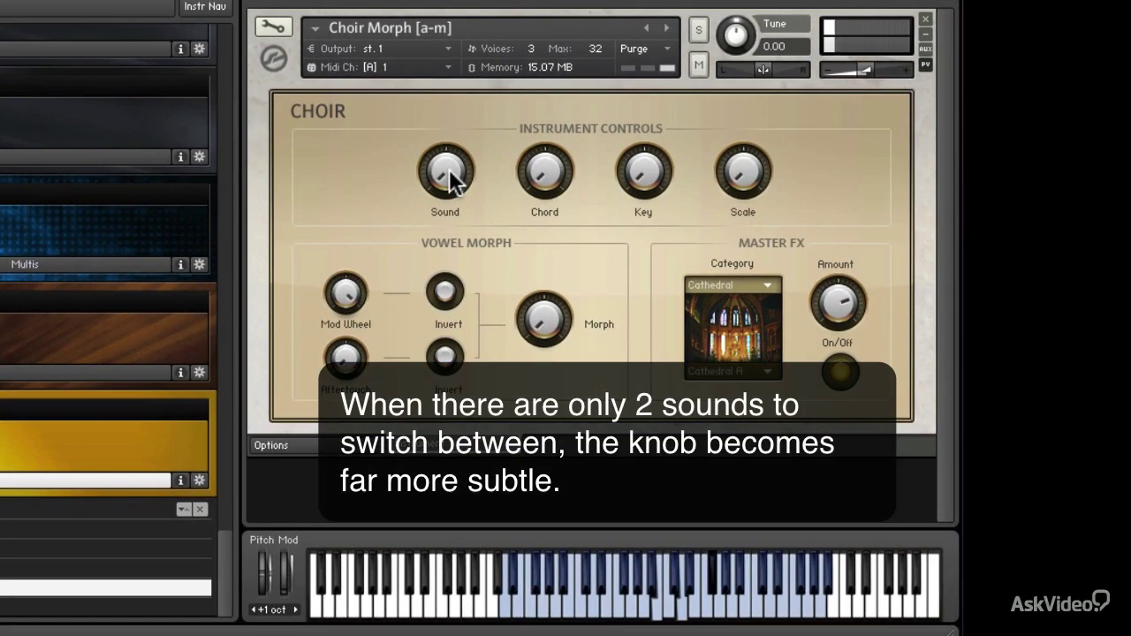
drag(541, 311, 541, 45)
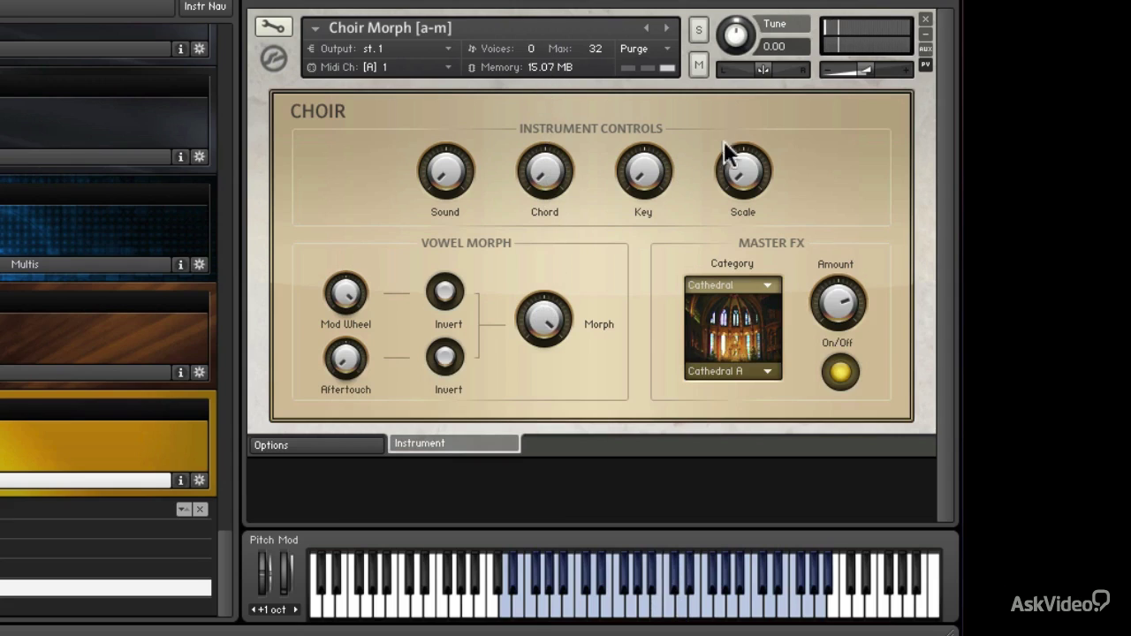
click(925, 18)
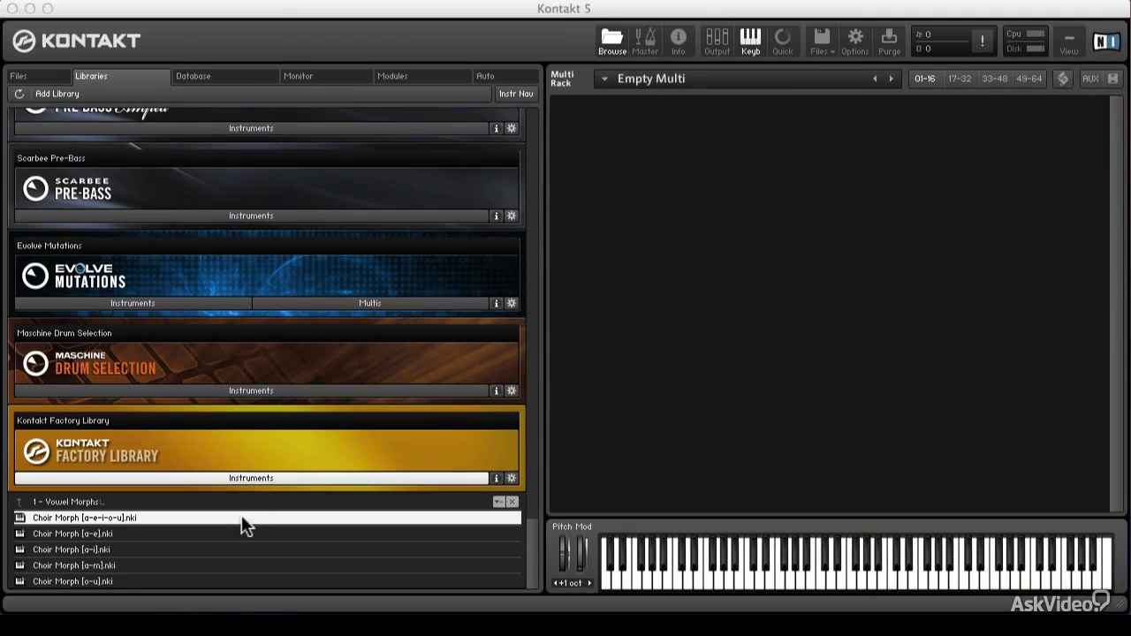
Reload Choir Morph [a-e-i-o-u] and add Soprano [a] from the Soprano folder.
double_click(219, 518)
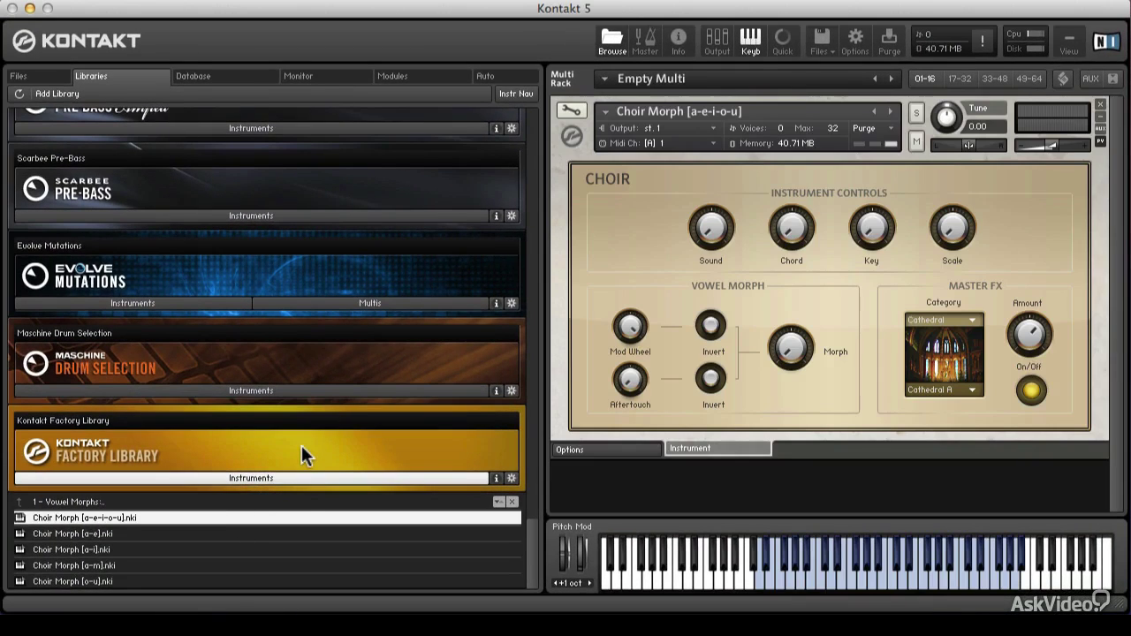
click(290, 501)
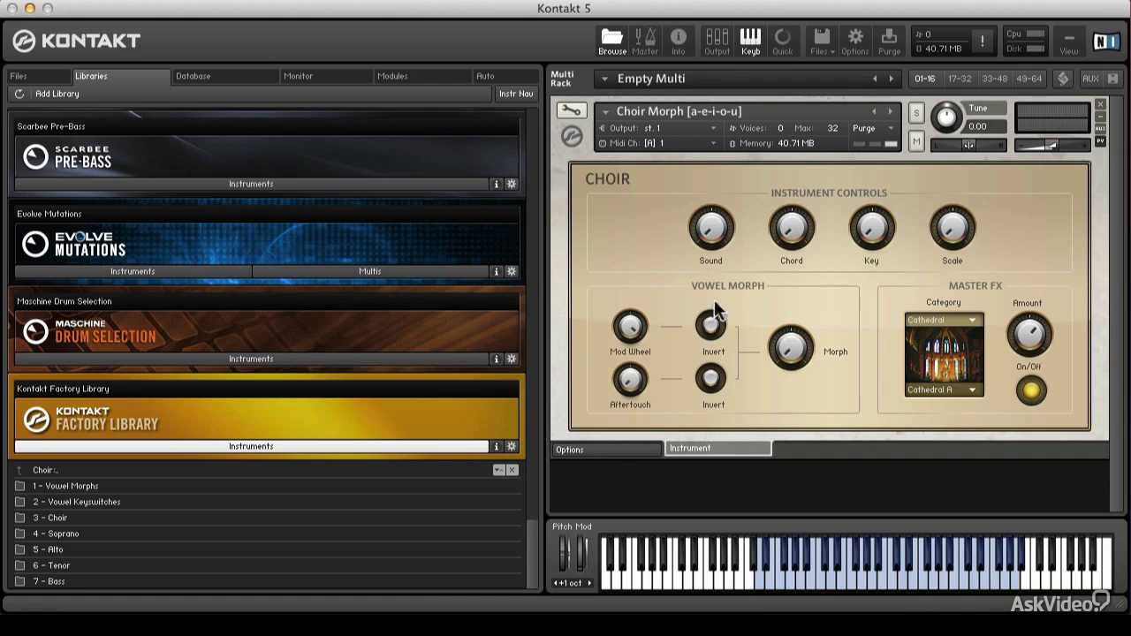
click(289, 534)
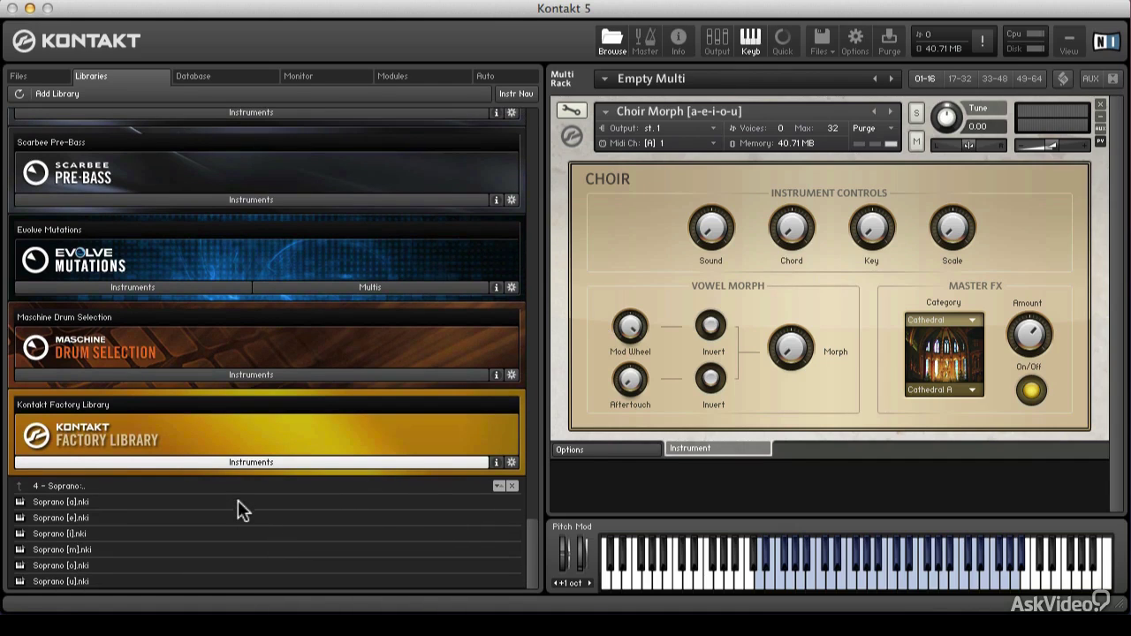
double_click(238, 502)
Add Alto [a] and Tenor [a] from their choir folders to the rack.
click(231, 485)
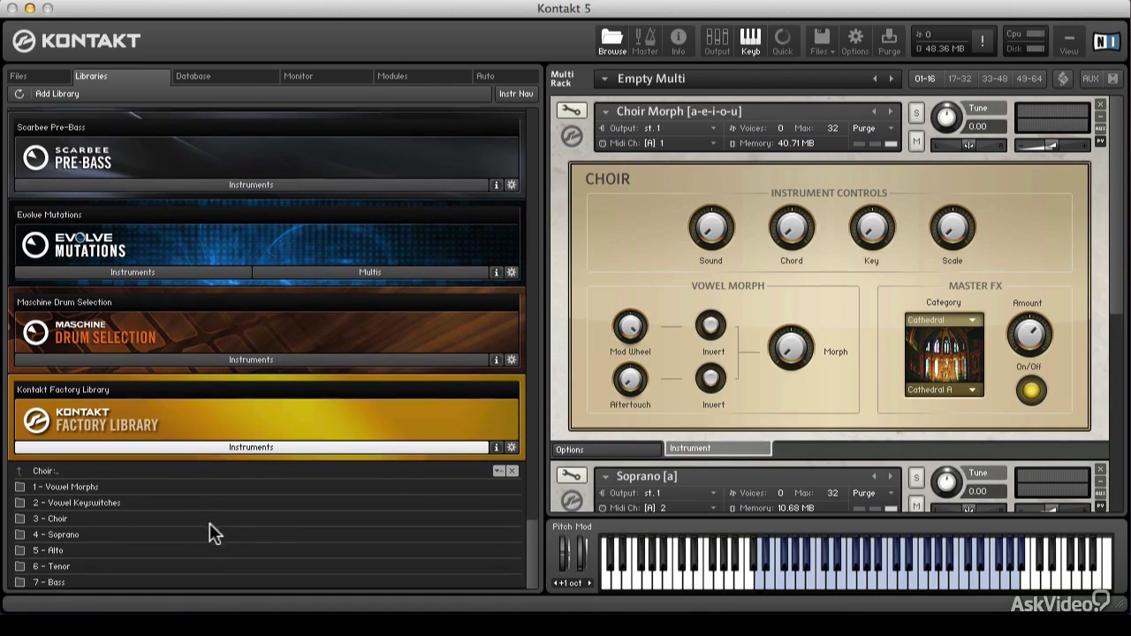
double_click(204, 551)
double_click(182, 502)
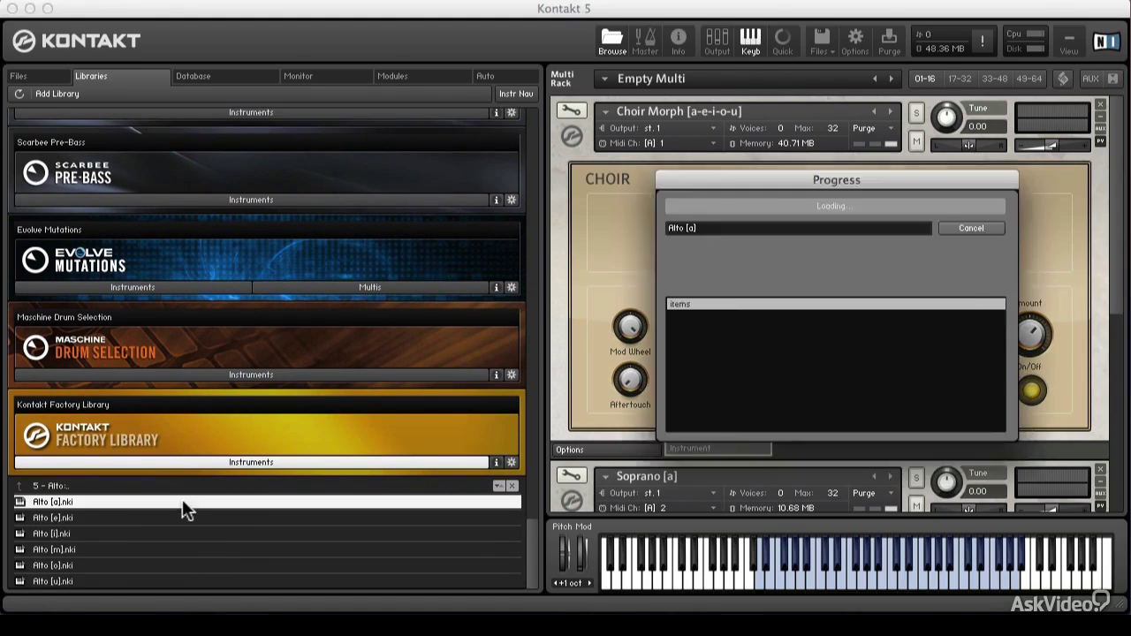
click(179, 484)
double_click(157, 560)
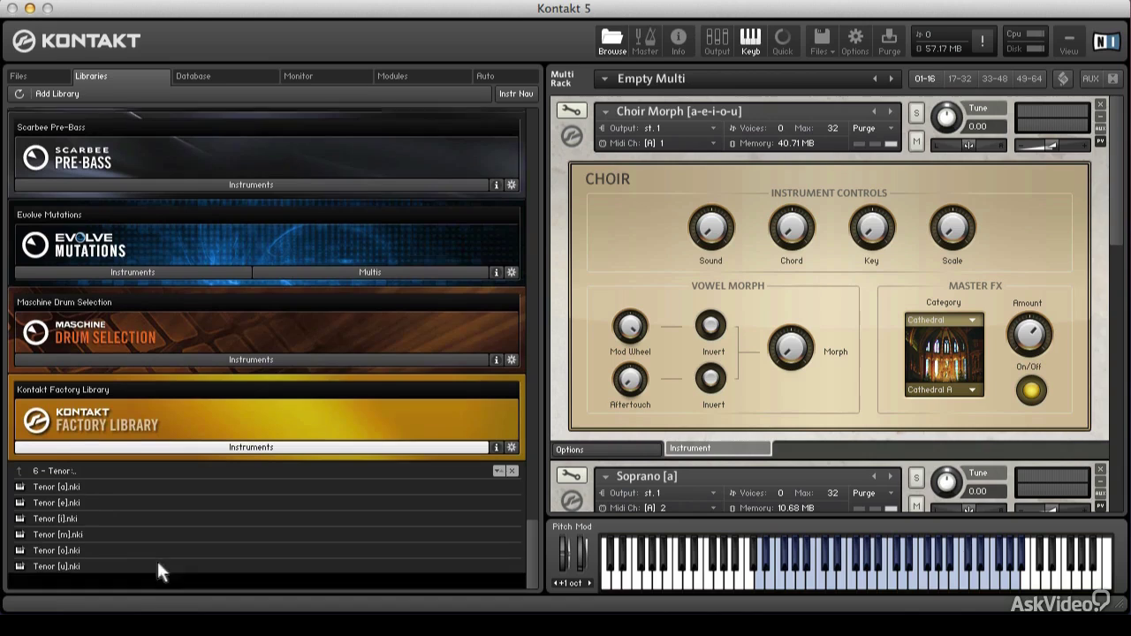
double_click(142, 501)
Add Bass [a] from the 7 - Bass folder to the multi.
click(137, 488)
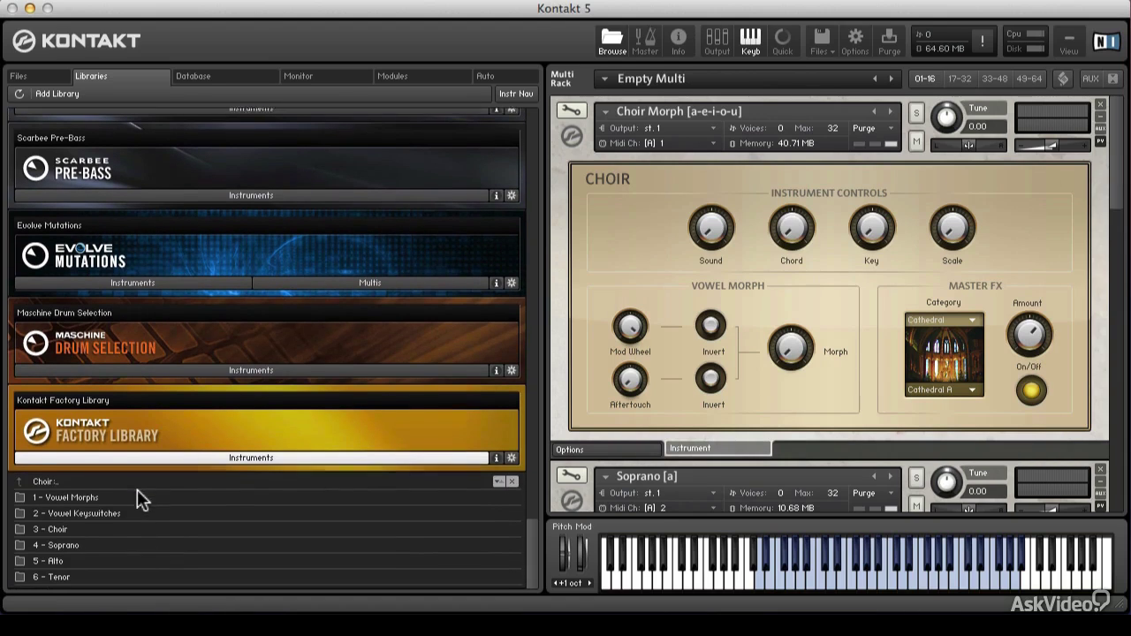
scroll(124, 562, down, 1)
double_click(123, 579)
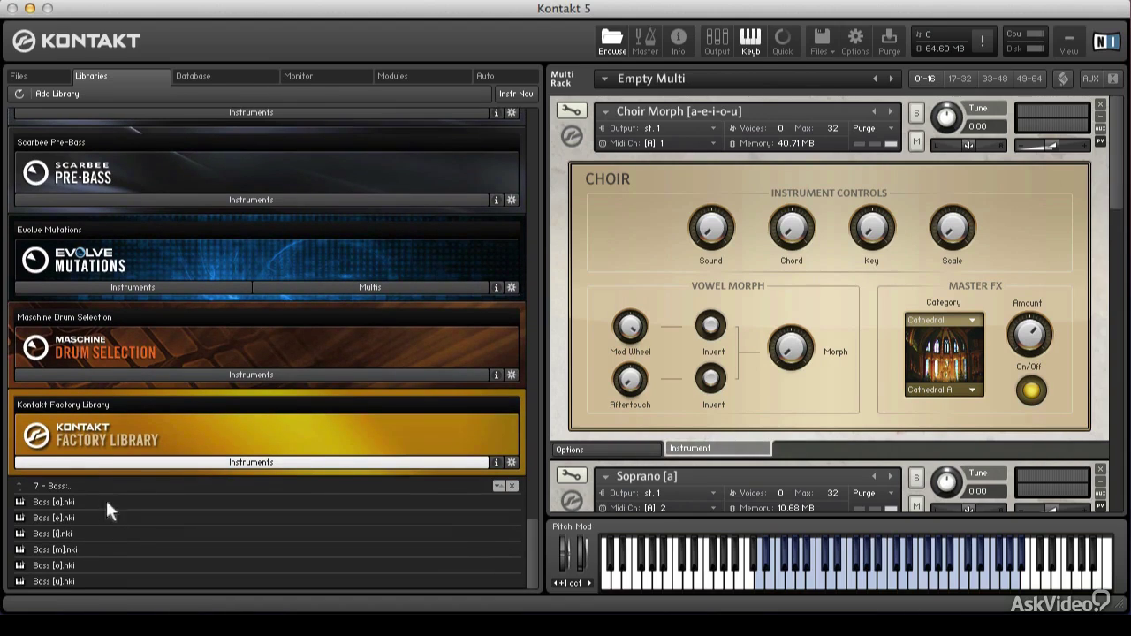
double_click(106, 502)
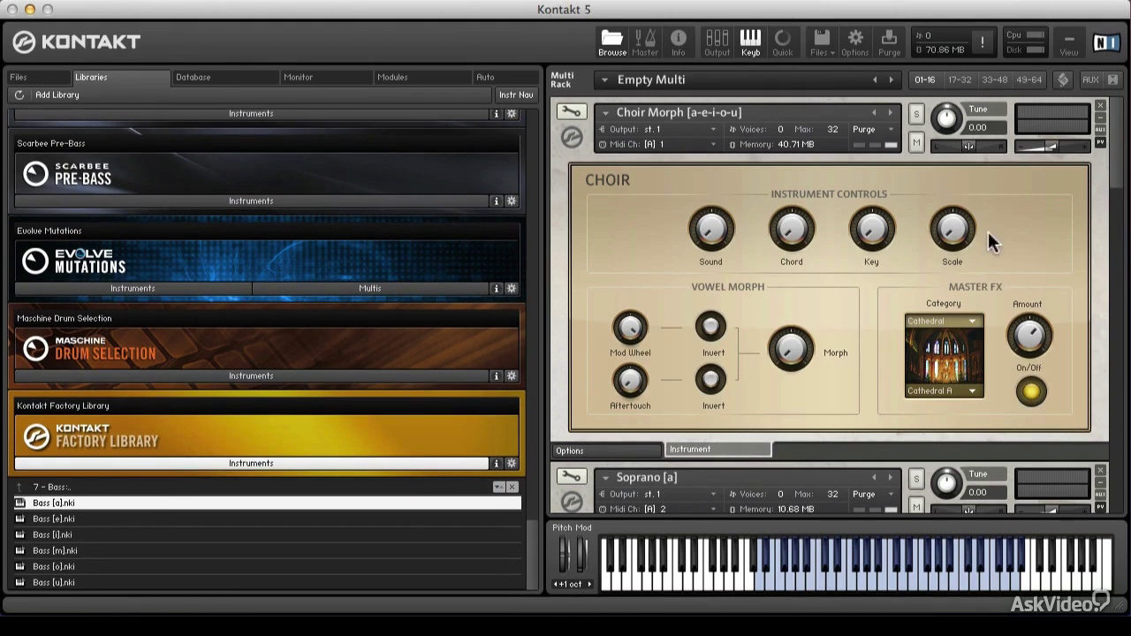
Set Soprano [a] and Alto [a] to MIDI channel Port A, channel 1.
drag(1115, 175, 1116, 225)
click(818, 222)
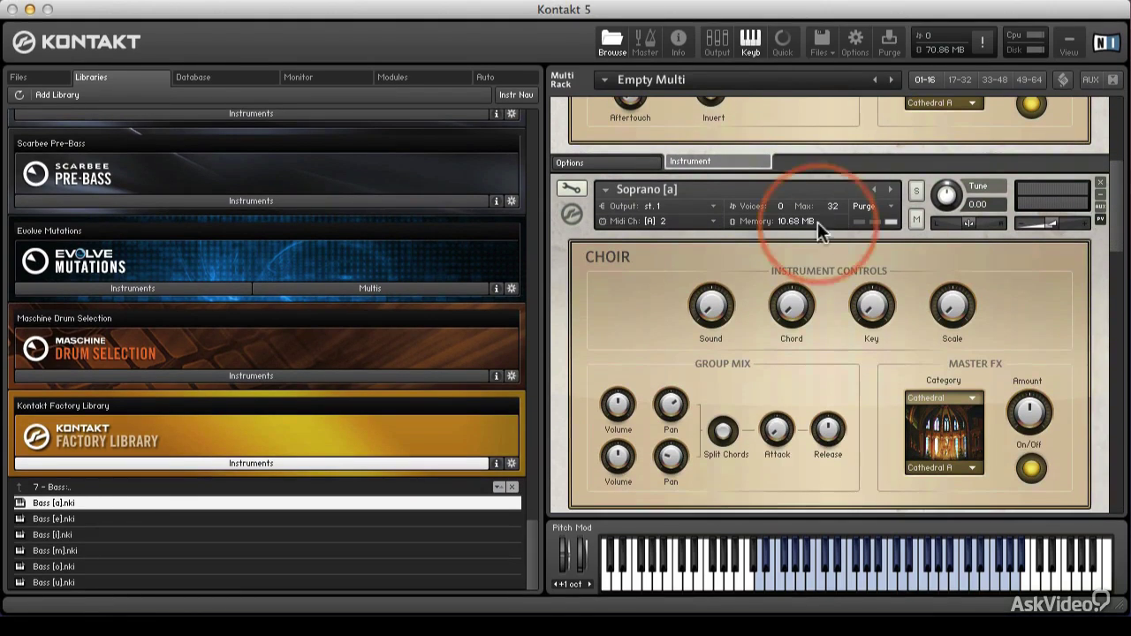
click(714, 219)
mouse_move(717, 251)
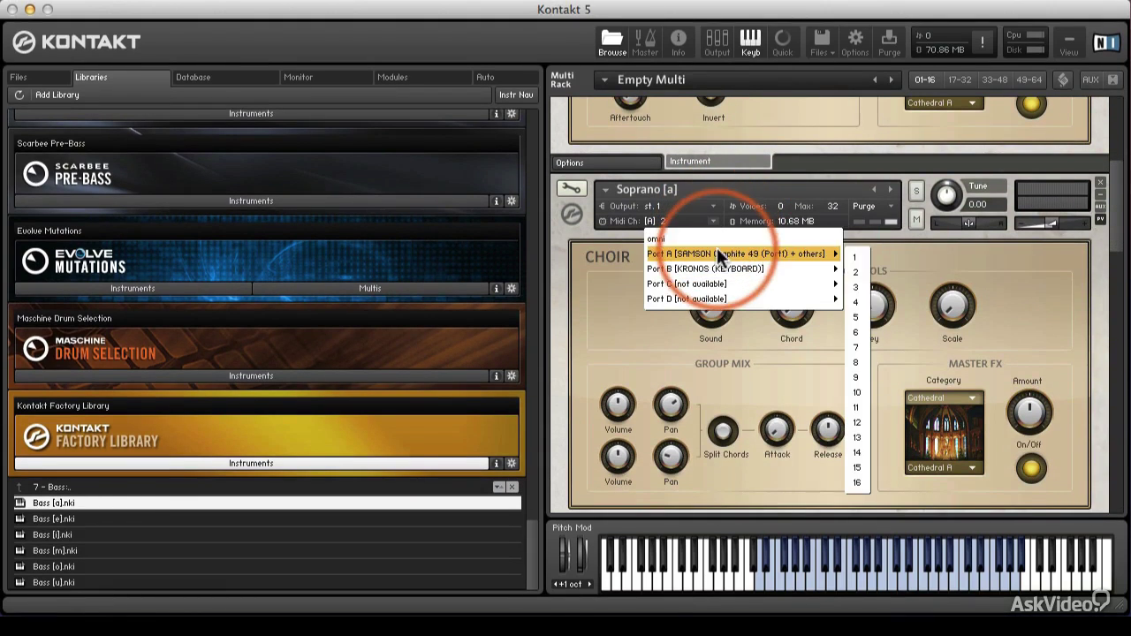
click(854, 262)
drag(1112, 239, 1115, 303)
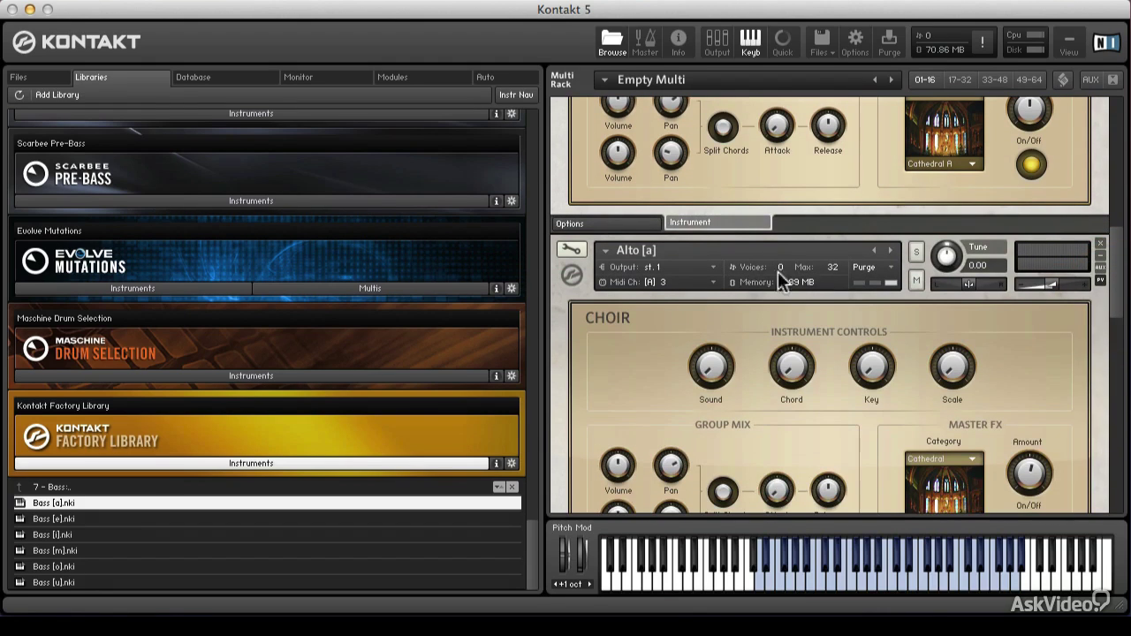
click(713, 283)
mouse_move(774, 308)
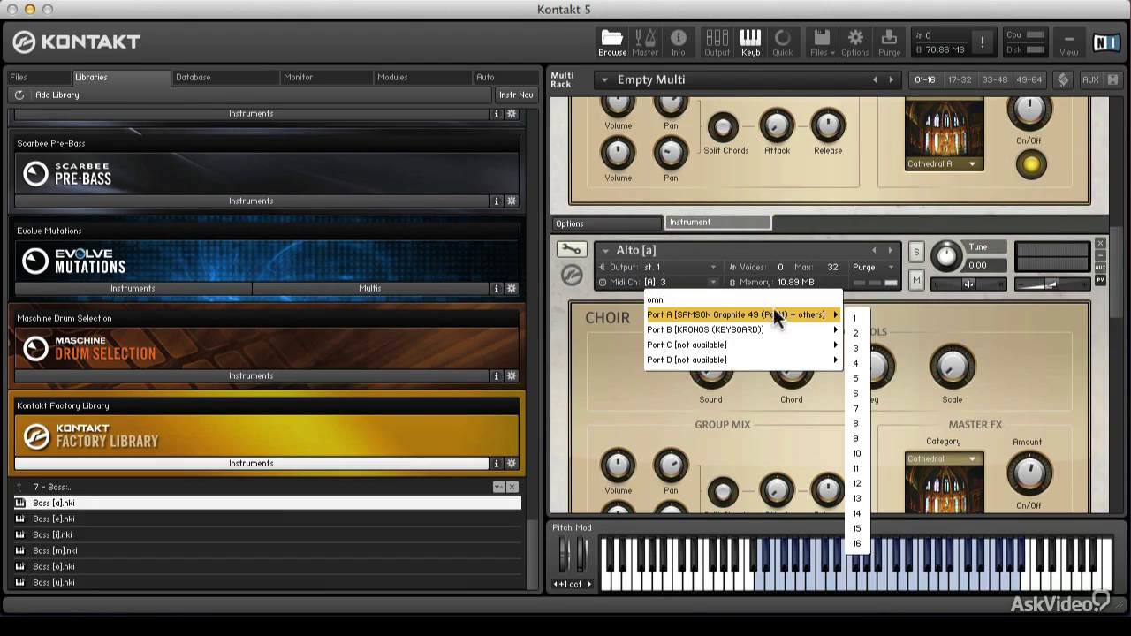
click(856, 316)
Set Tenor [a] and Bass [a] to MIDI channel [A] 1 as well.
drag(1122, 303, 1119, 423)
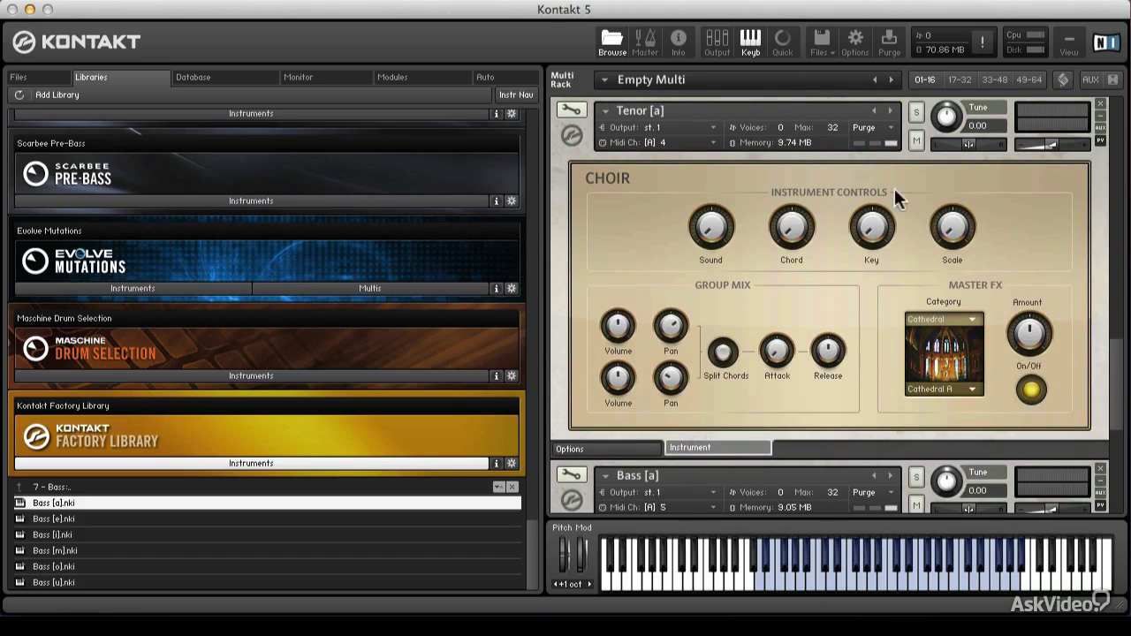
click(714, 142)
mouse_move(720, 175)
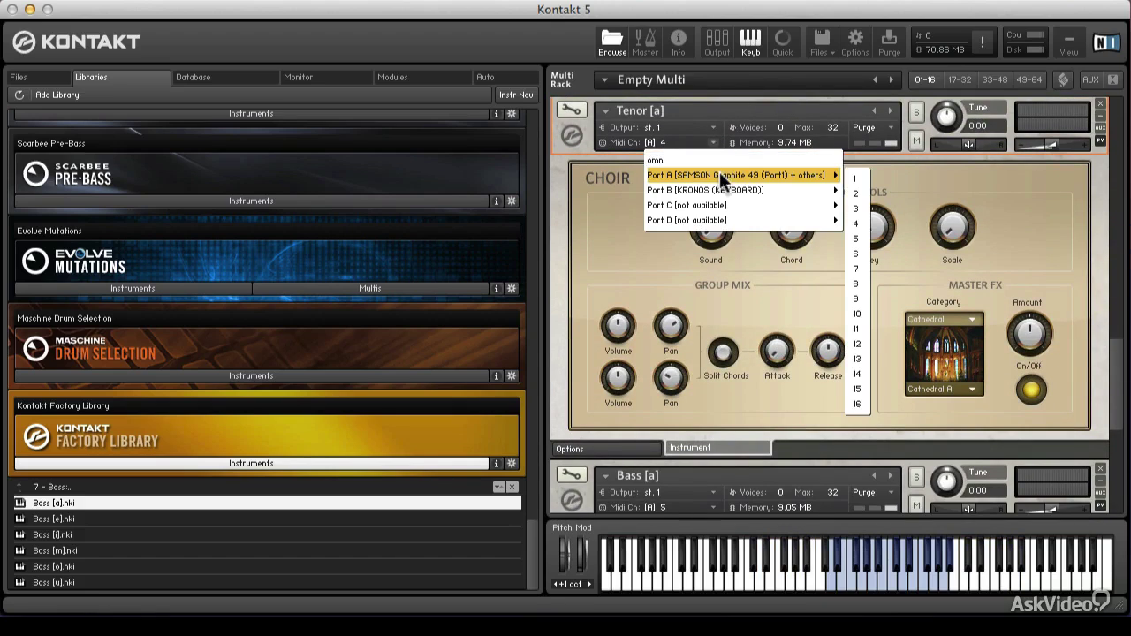
click(856, 180)
drag(1123, 399, 1121, 477)
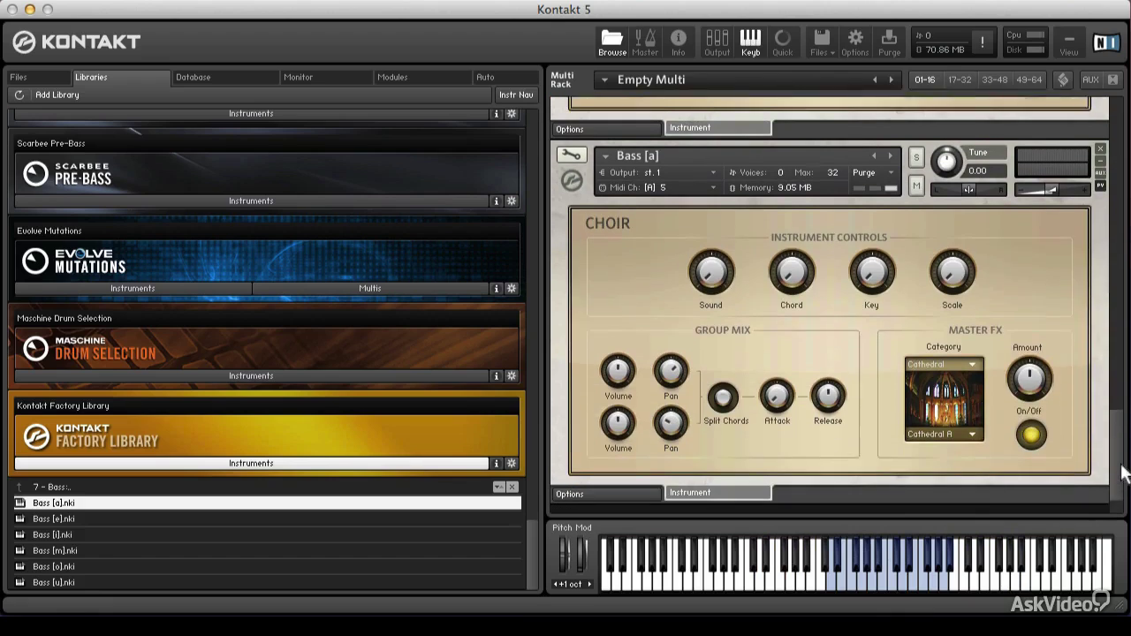
click(713, 170)
mouse_move(822, 204)
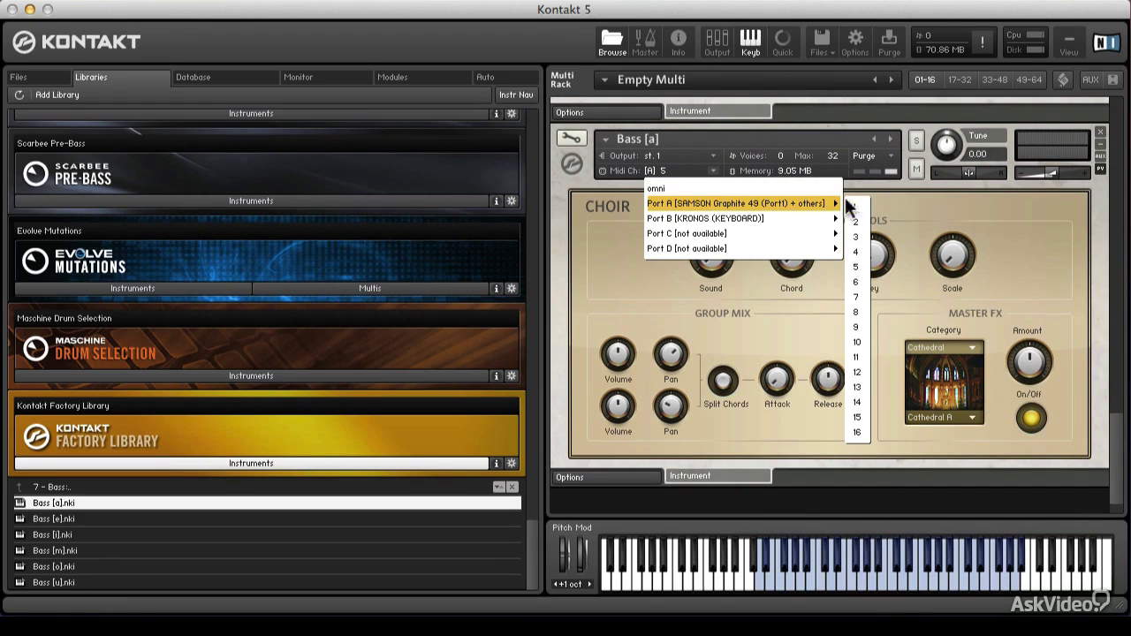
click(860, 208)
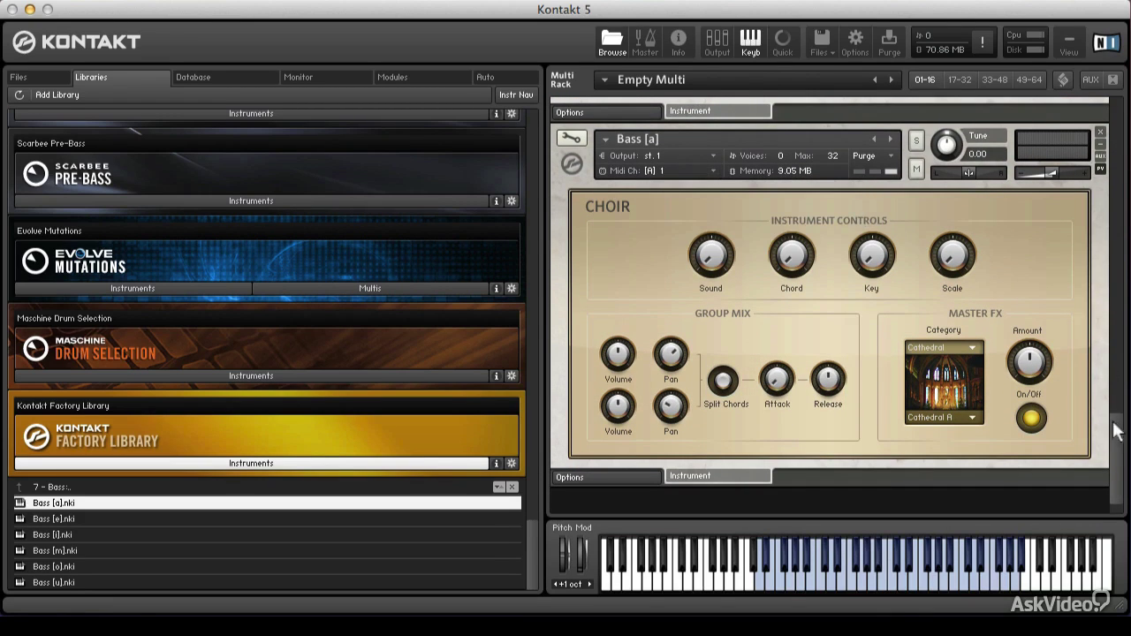
drag(1115, 428, 1115, 66)
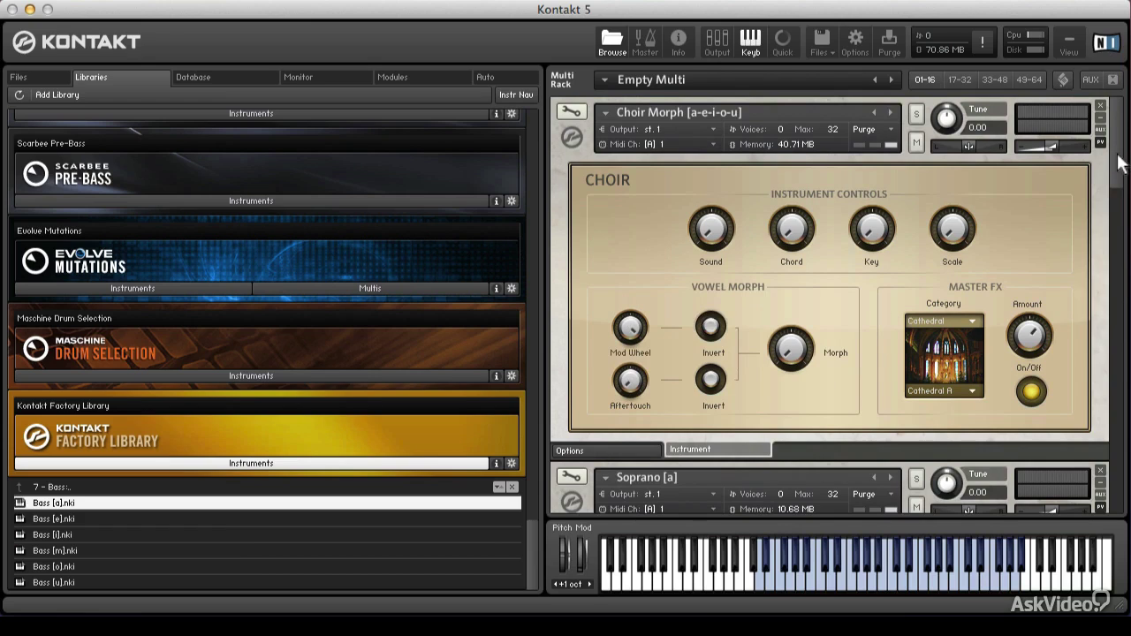
Pan Soprano [a] to 48 R and Alto [a] to 28 L.
drag(1118, 163, 1116, 228)
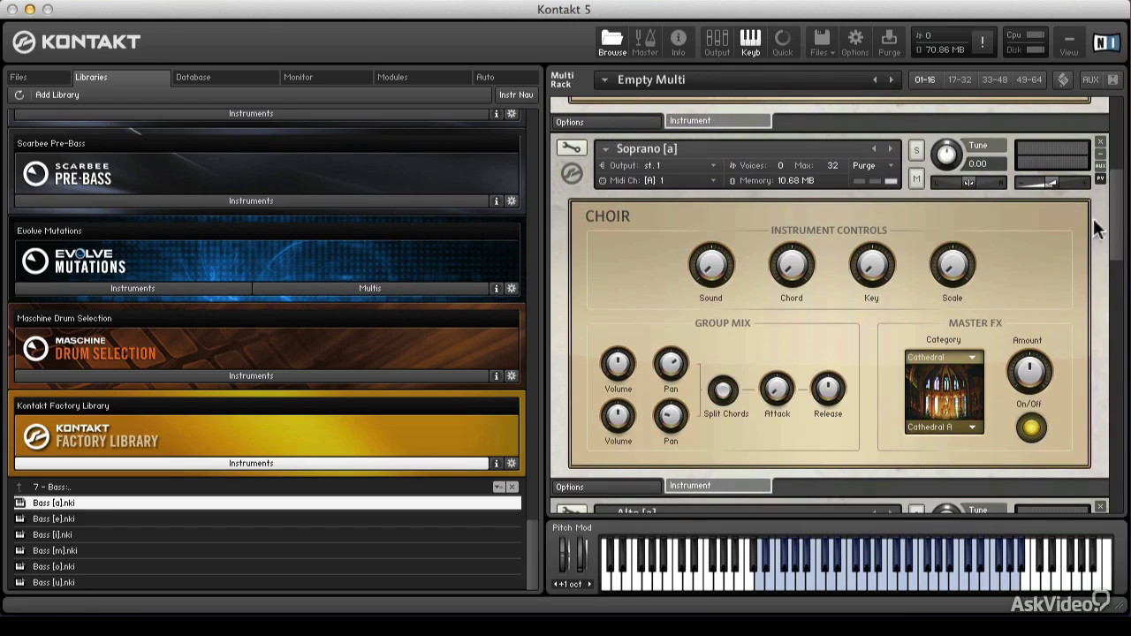
drag(970, 181, 988, 181)
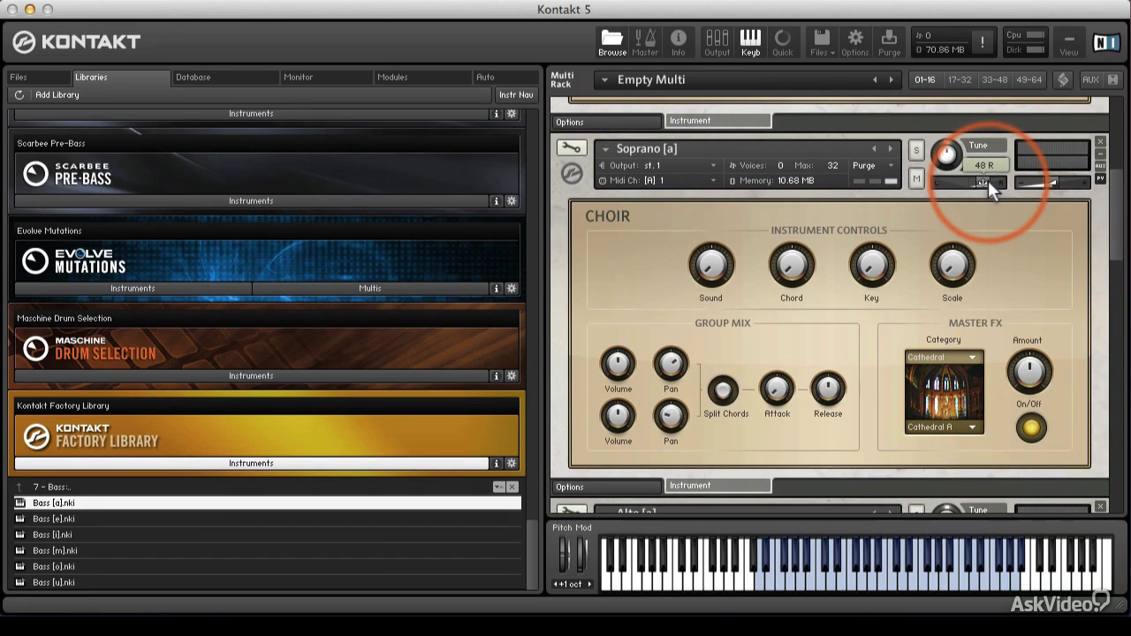
drag(1118, 226, 1111, 283)
drag(967, 199, 952, 201)
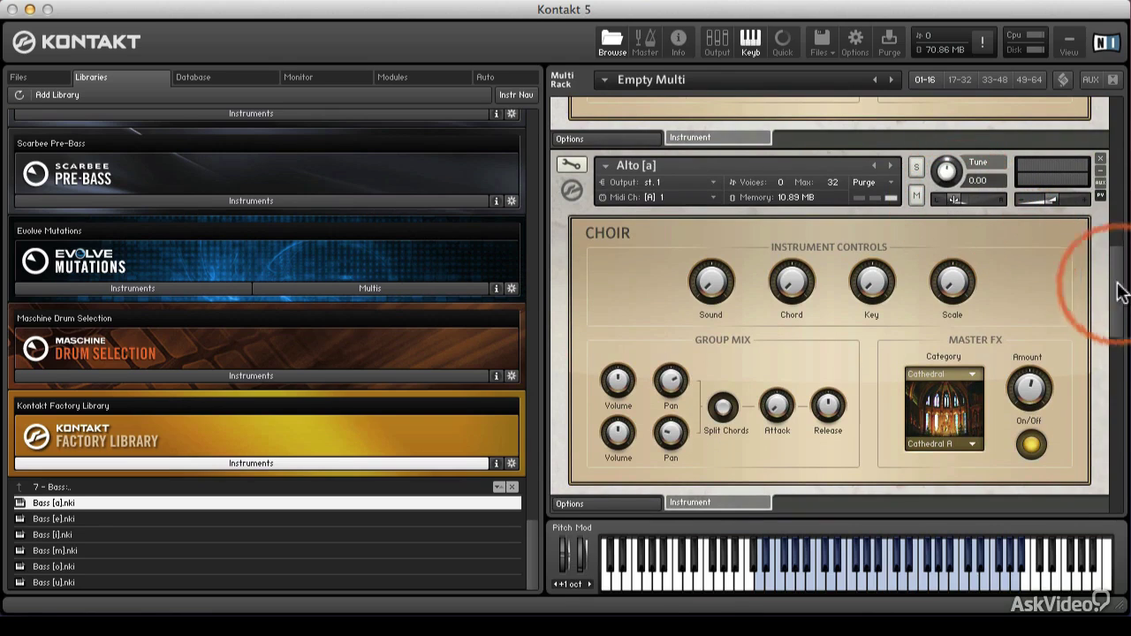
drag(1119, 291, 1121, 369)
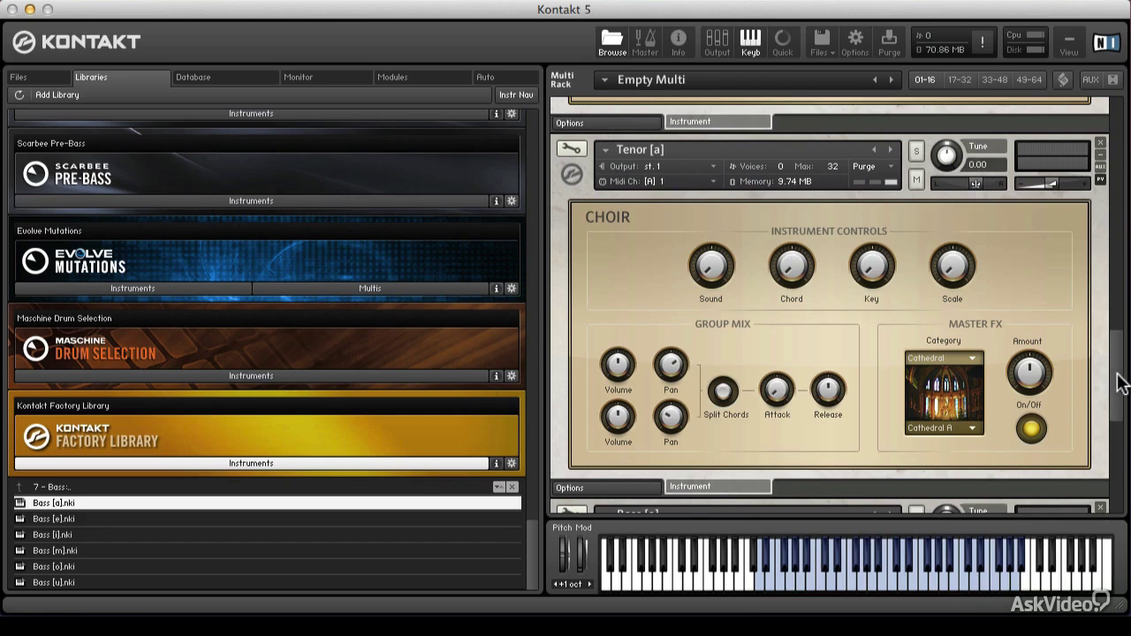
drag(1119, 378, 1116, 442)
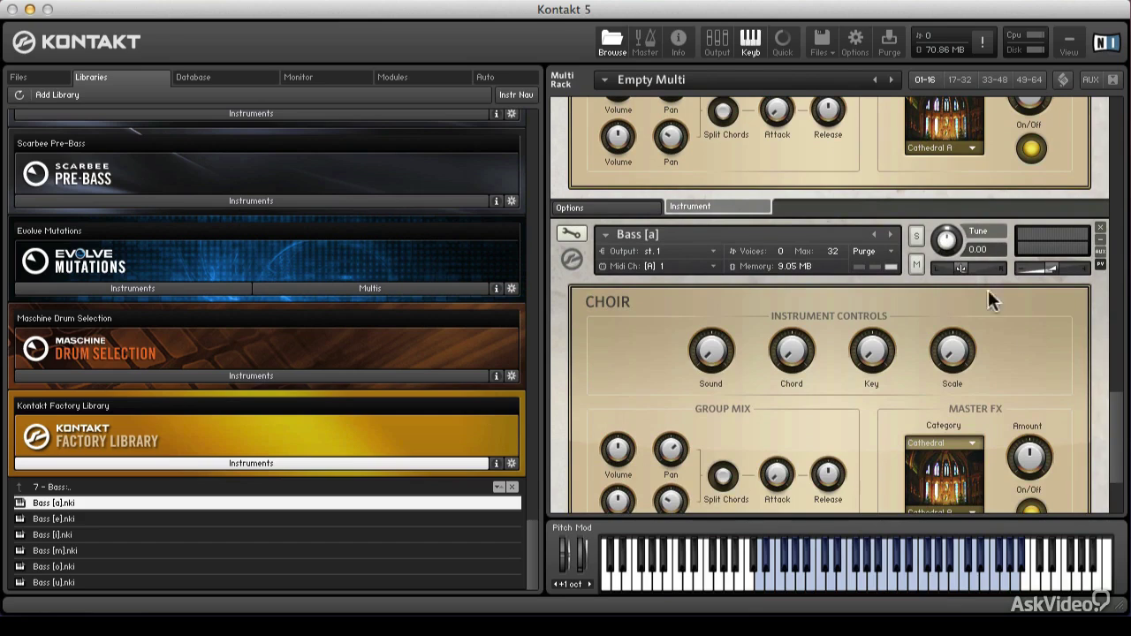
drag(1119, 434, 1116, 200)
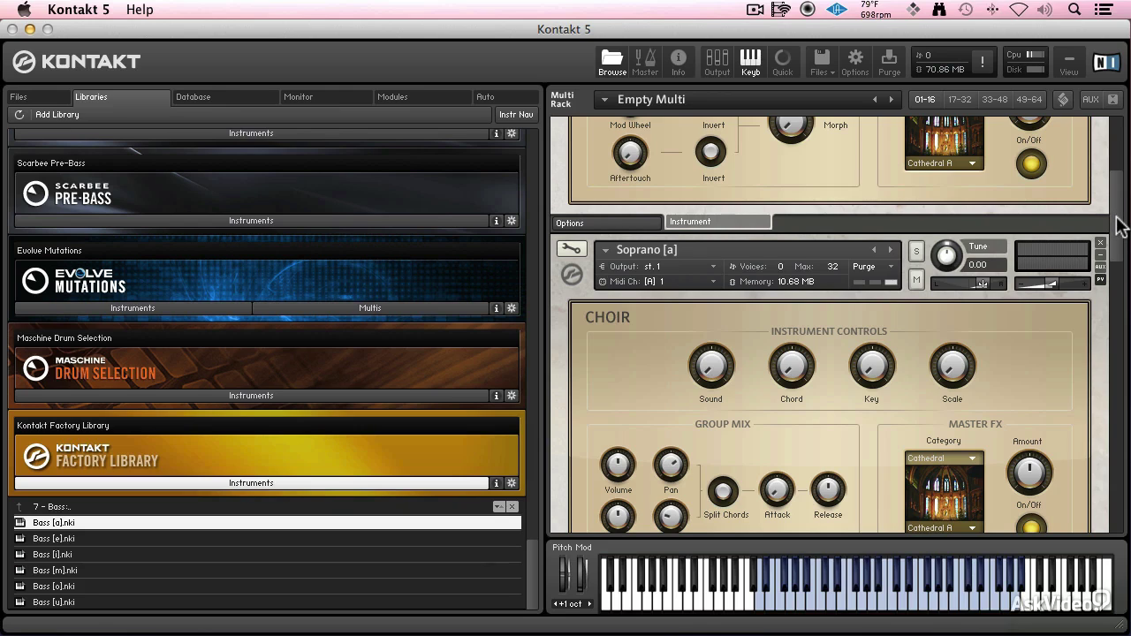
scroll(1118, 227, up, 5)
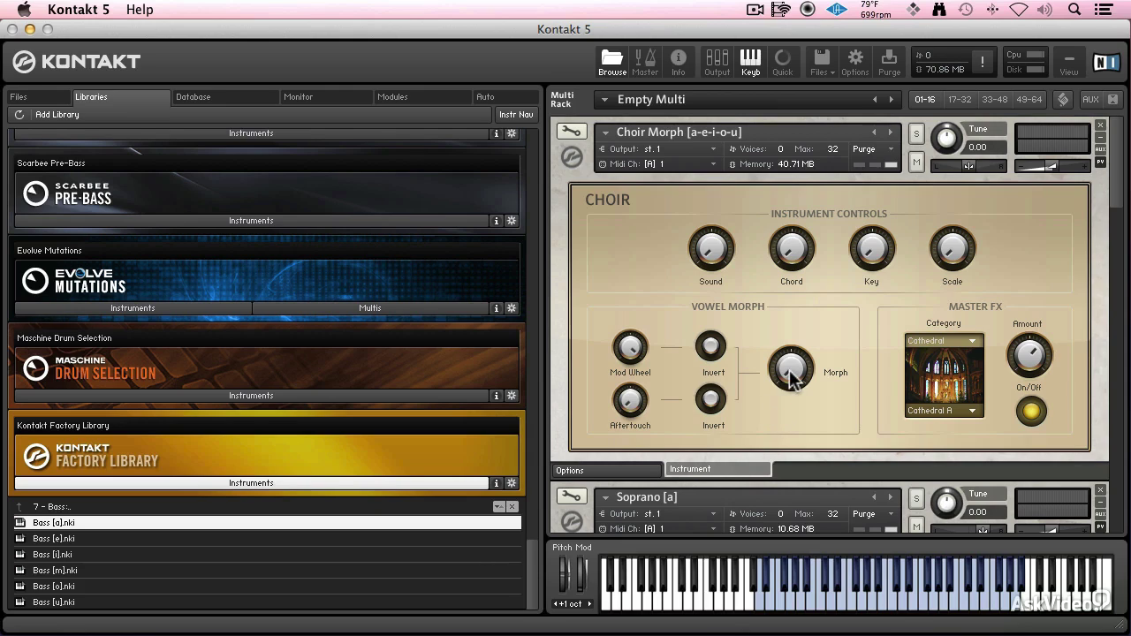
Raise Choir Morph's Morph knob while notes play, then lower it near its minimum.
drag(793, 378, 799, 270)
drag(798, 372, 798, 389)
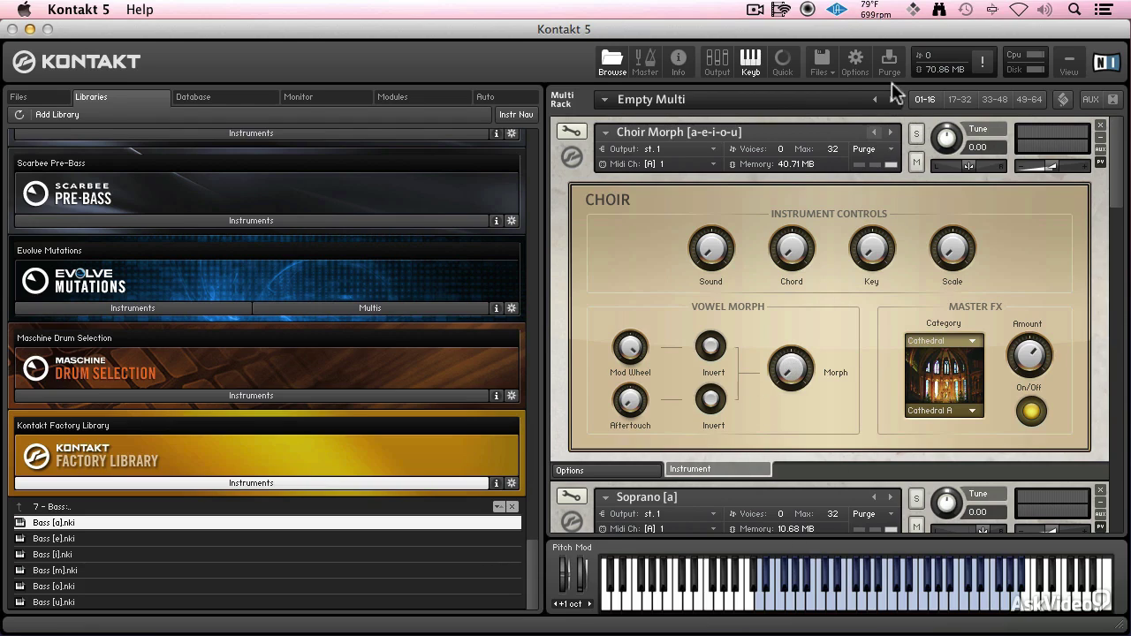
click(916, 136)
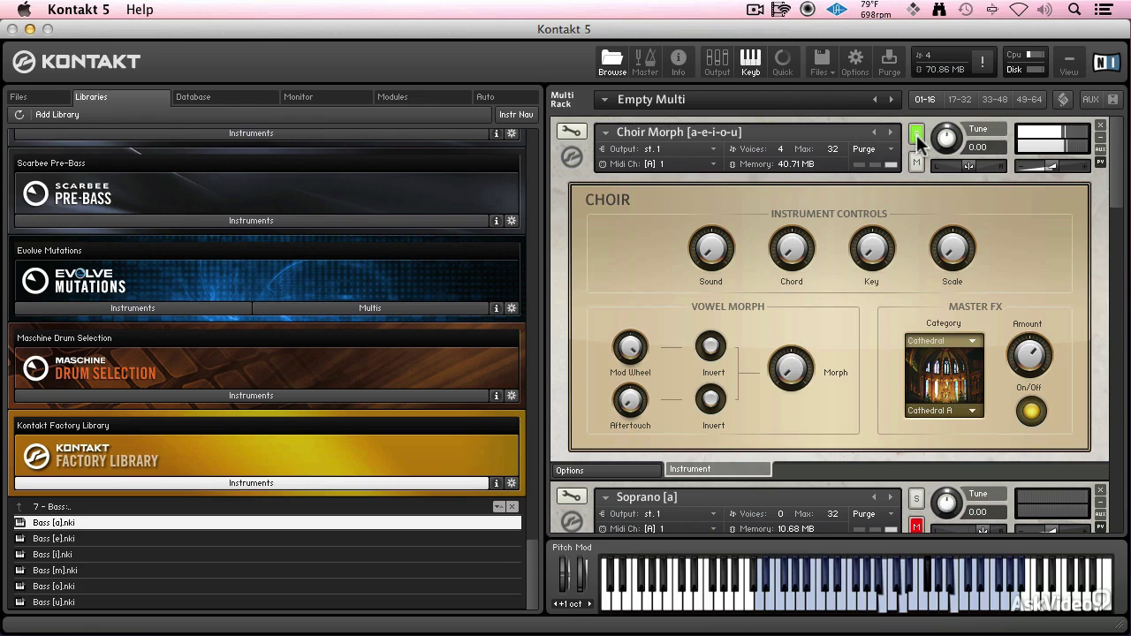
click(917, 135)
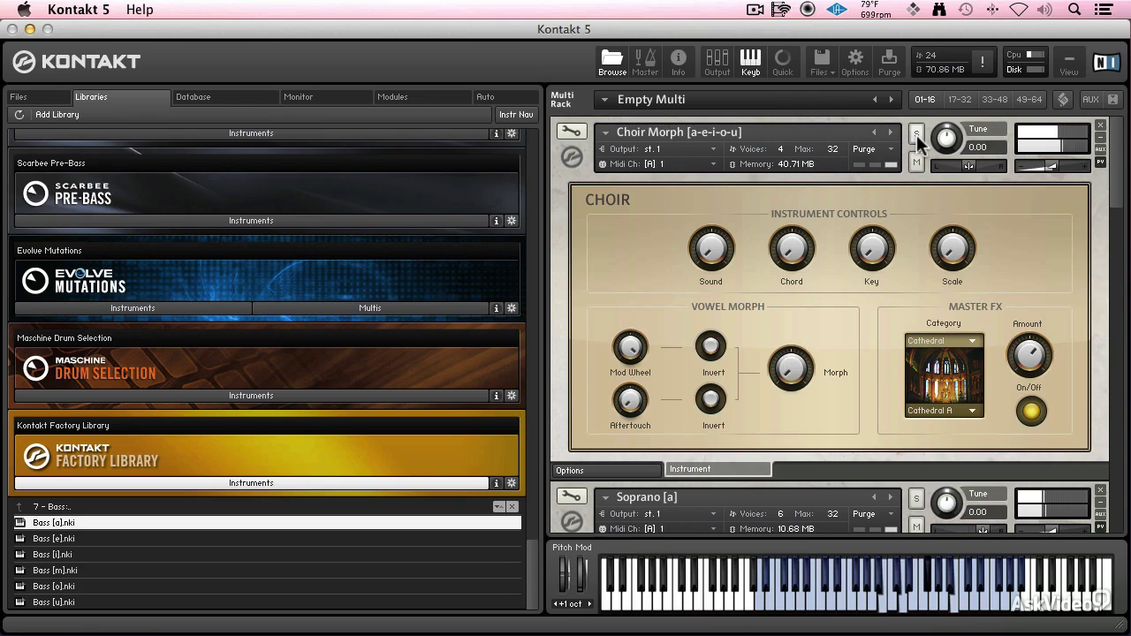
click(917, 135)
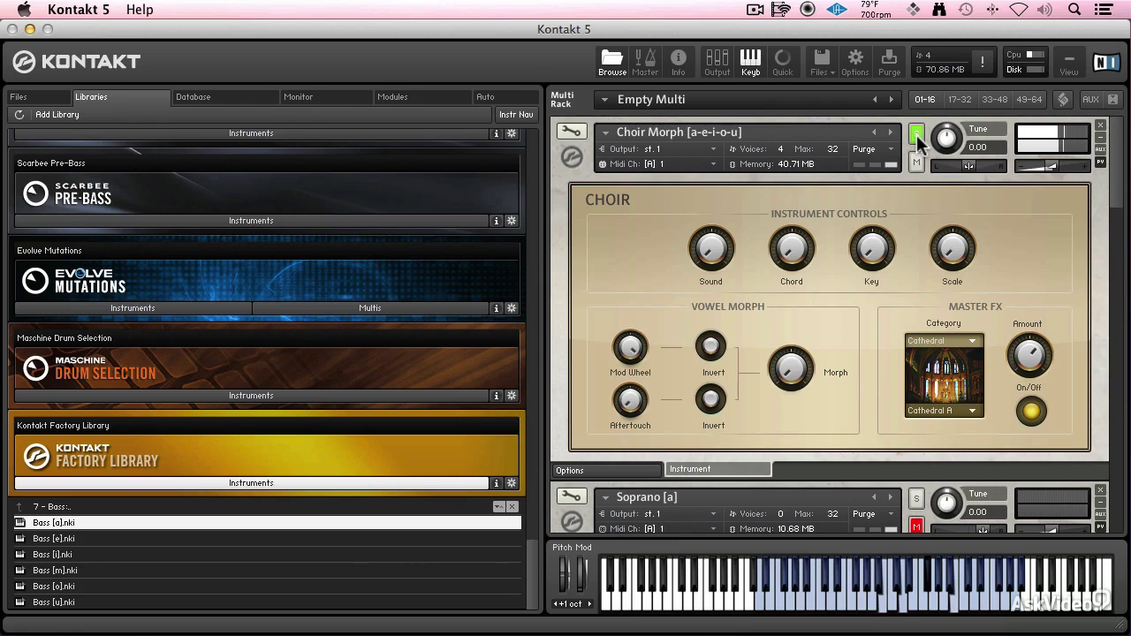
click(916, 135)
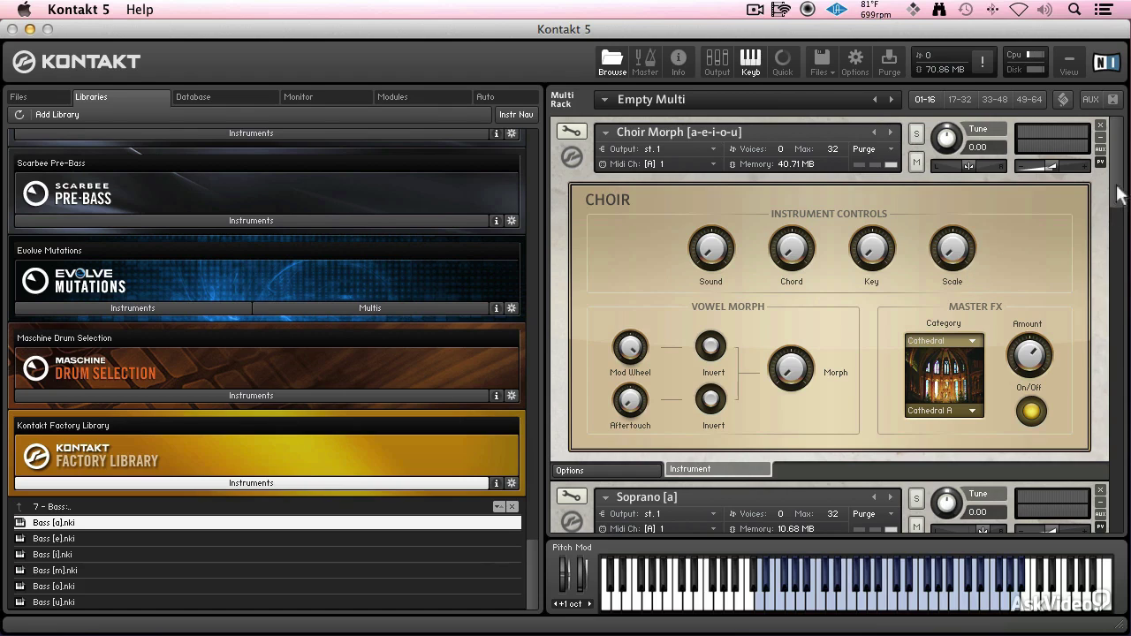
drag(1119, 194, 1125, 247)
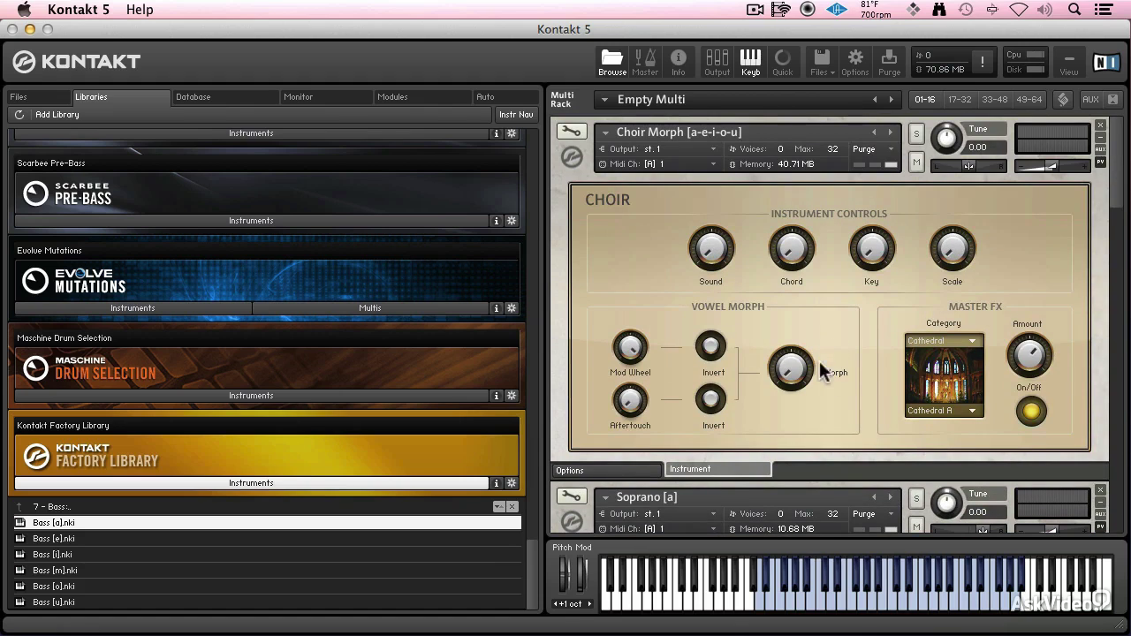